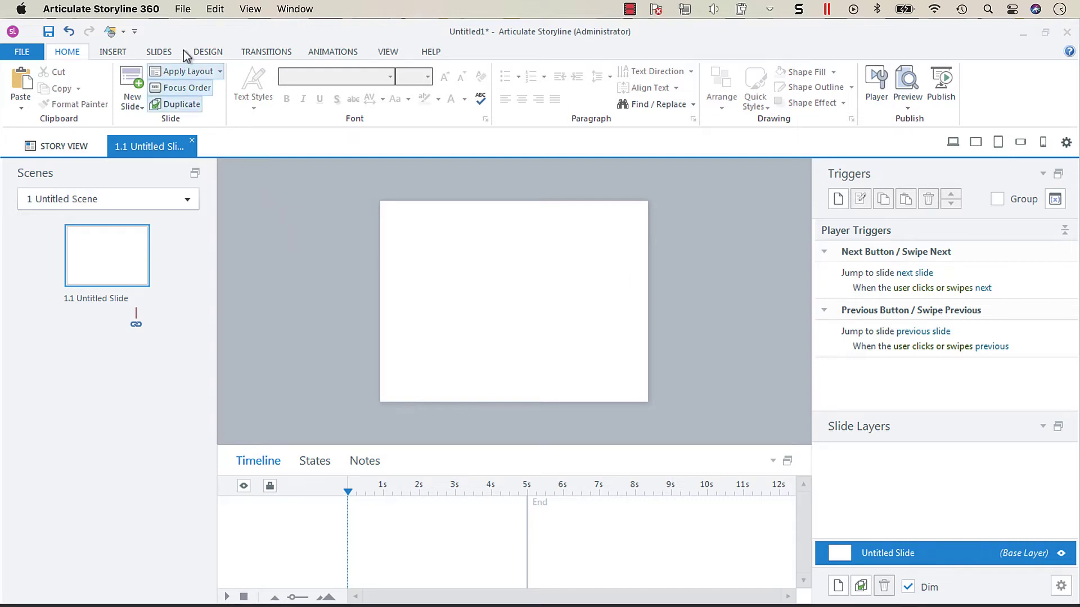
From the Design tab, show the Colors list of three custom sets and the built-in Office-to-Paper schemes.
{"action": "left_click", "coordinate": [209, 53]}
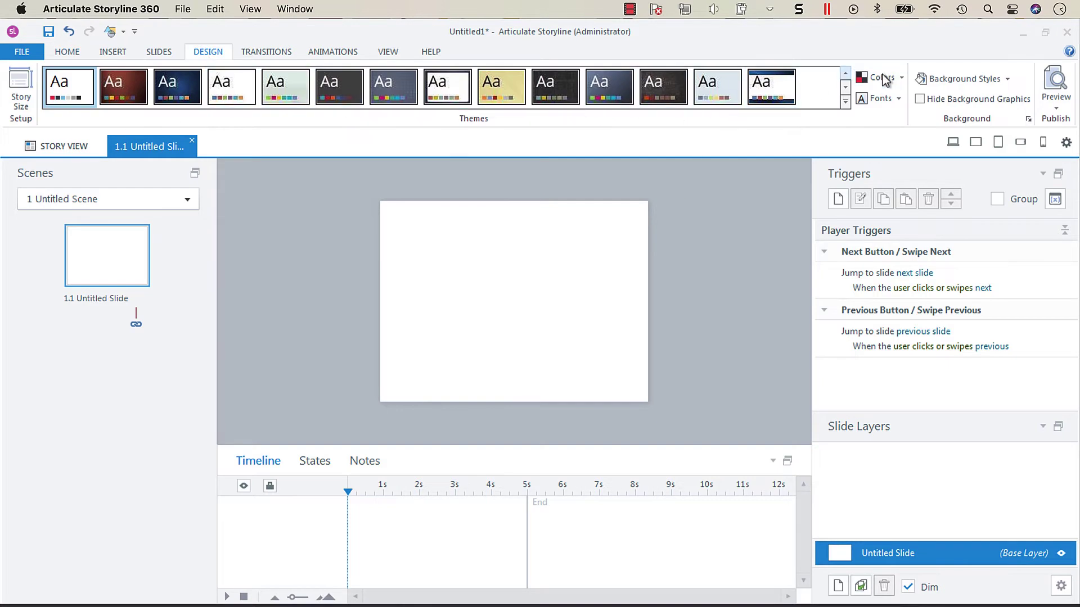
{"action": "left_click", "coordinate": [903, 82]}
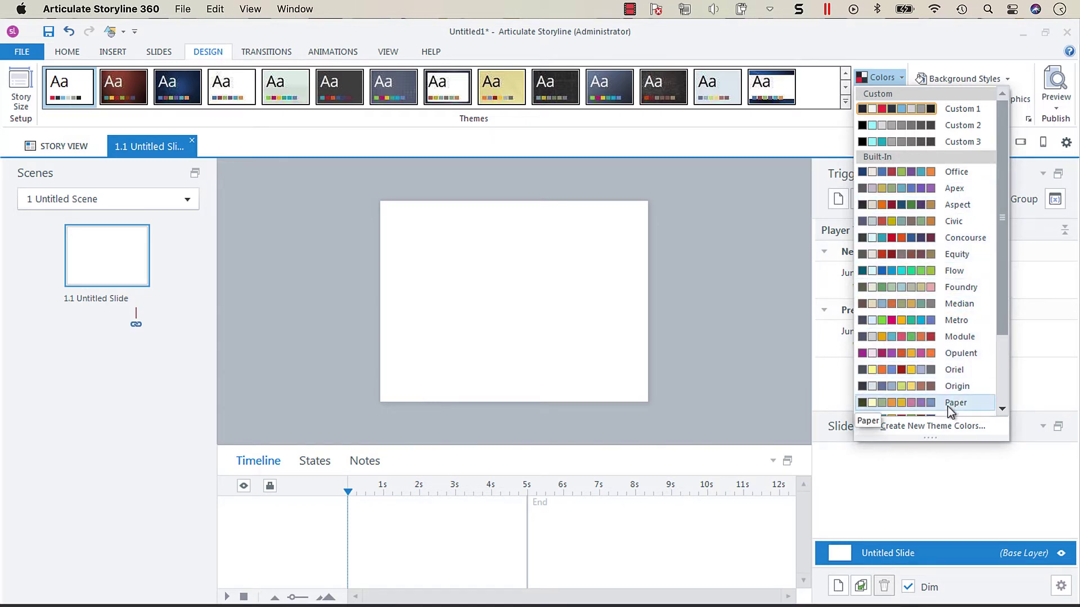
Start a new theme colour set and name it 'Pantone 2021'.
{"action": "left_click", "coordinate": [919, 431]}
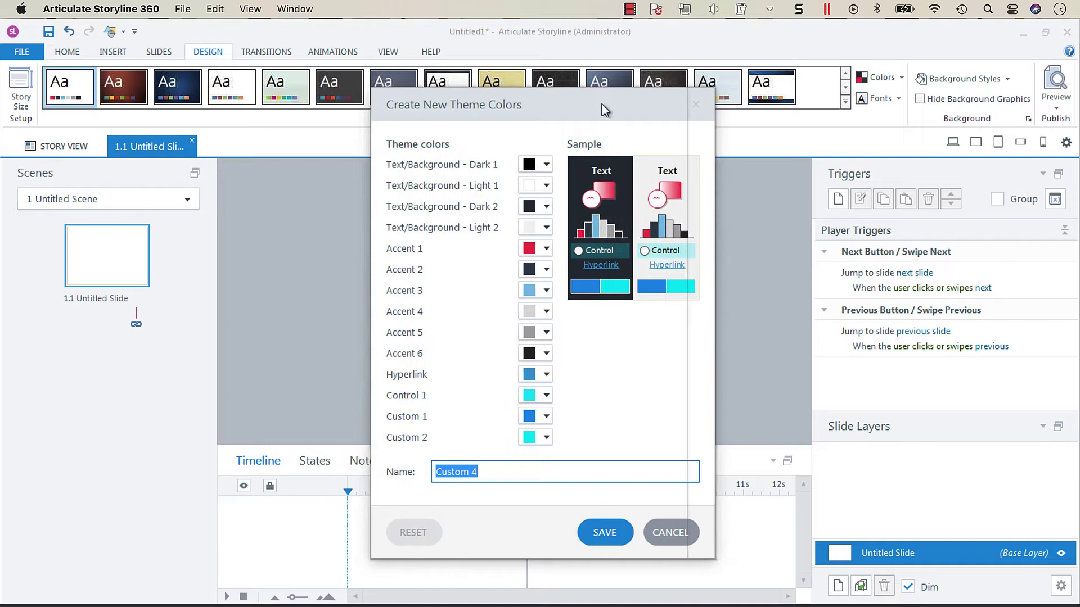
{"action": "left_click_drag", "start_coordinate": [602, 103], "coordinate": [929, 99]}
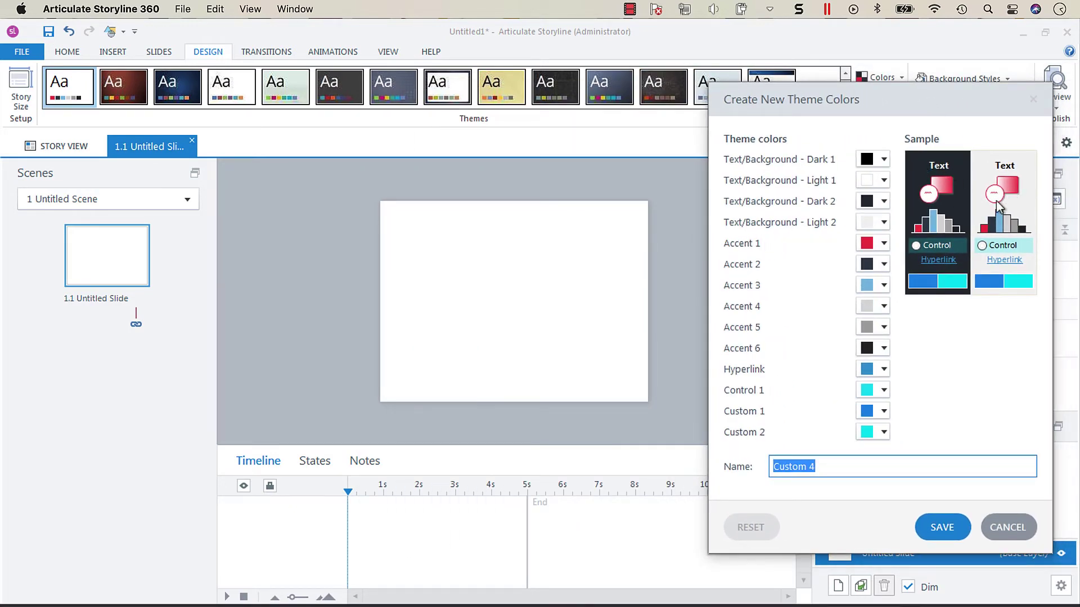
{"action": "left_click", "coordinate": [844, 467]}
{"action": "left_click_drag", "start_coordinate": [816, 466], "coordinate": [711, 451]}
{"action": "type", "text": "Pantone 2021"}
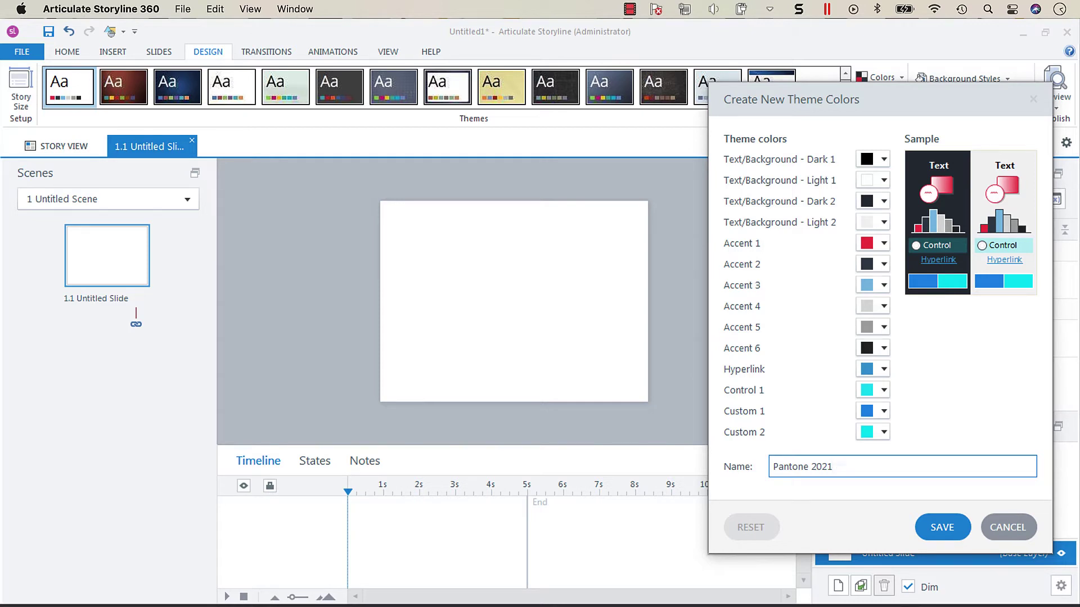
{"action": "key", "text": "BackSpace"}
{"action": "type", "text": "0"}
{"action": "key", "text": "BackSpace"}
{"action": "type", "text": "1"}
Set Light 2 to white, leaving Dark 1 unchanged.
{"action": "left_click", "coordinate": [884, 224]}
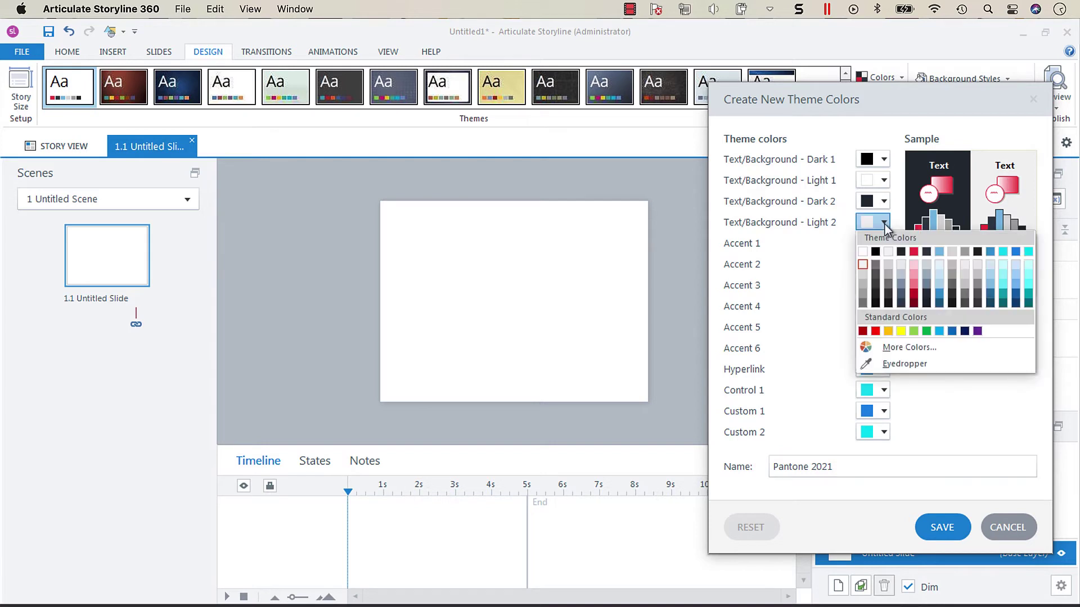
{"action": "left_click", "coordinate": [863, 252]}
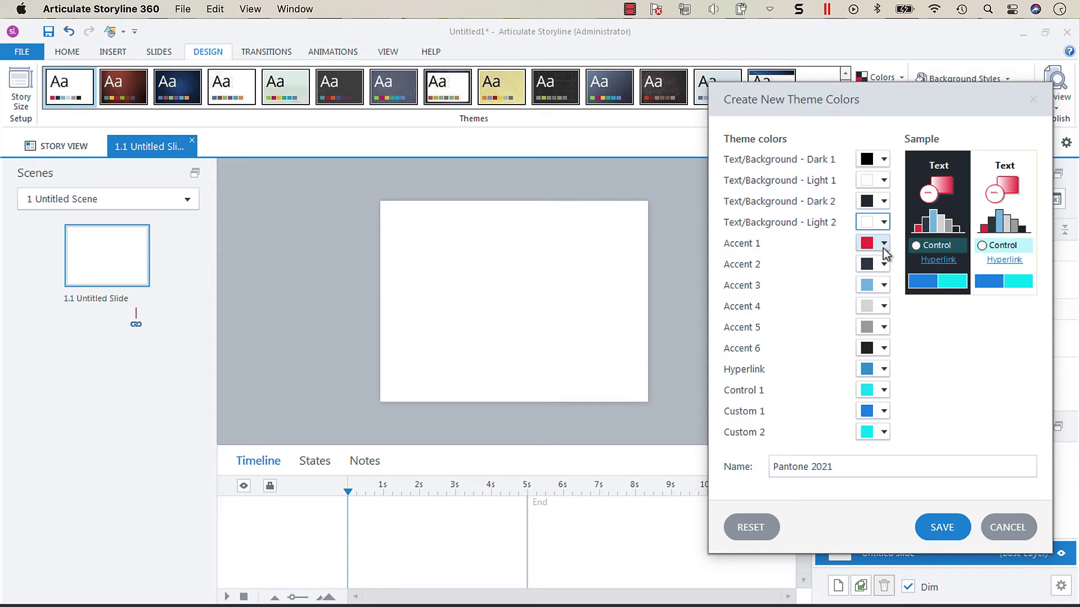
{"action": "left_click", "coordinate": [884, 160]}
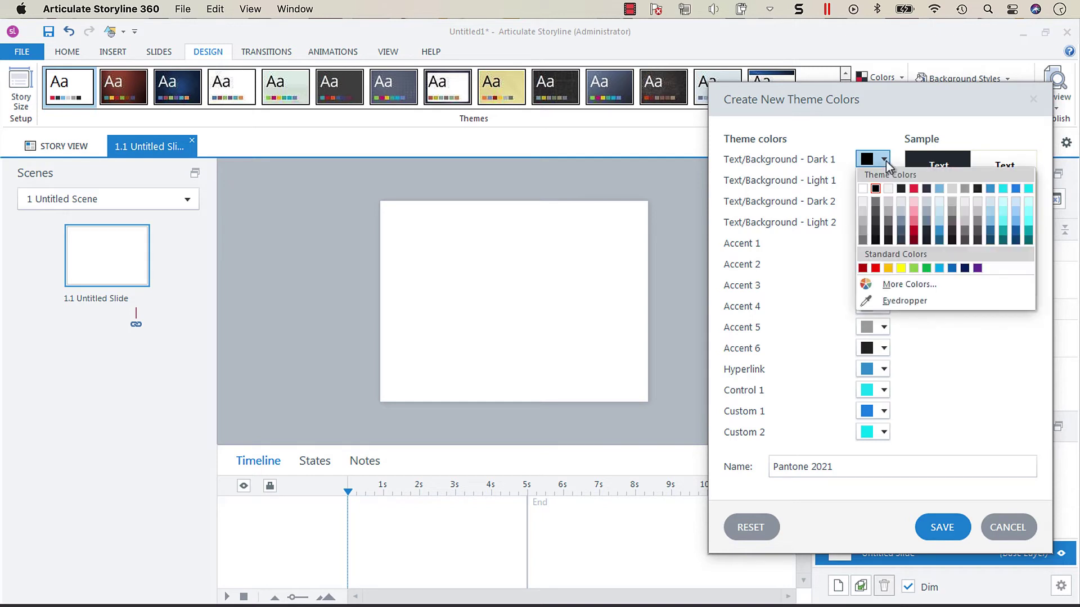
{"action": "left_click", "coordinate": [894, 147]}
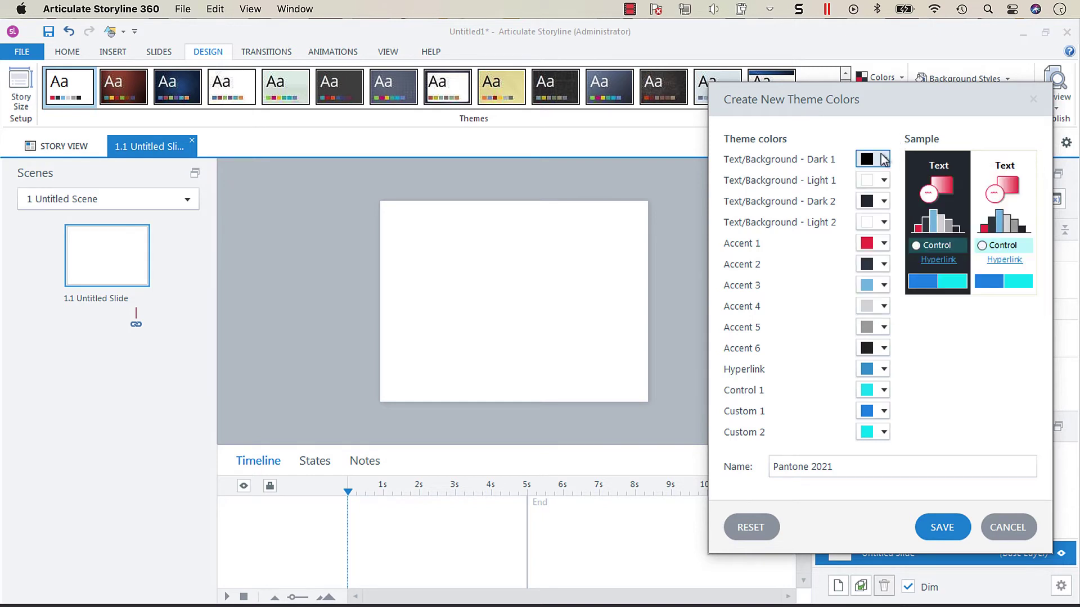
{"action": "left_click", "coordinate": [881, 159]}
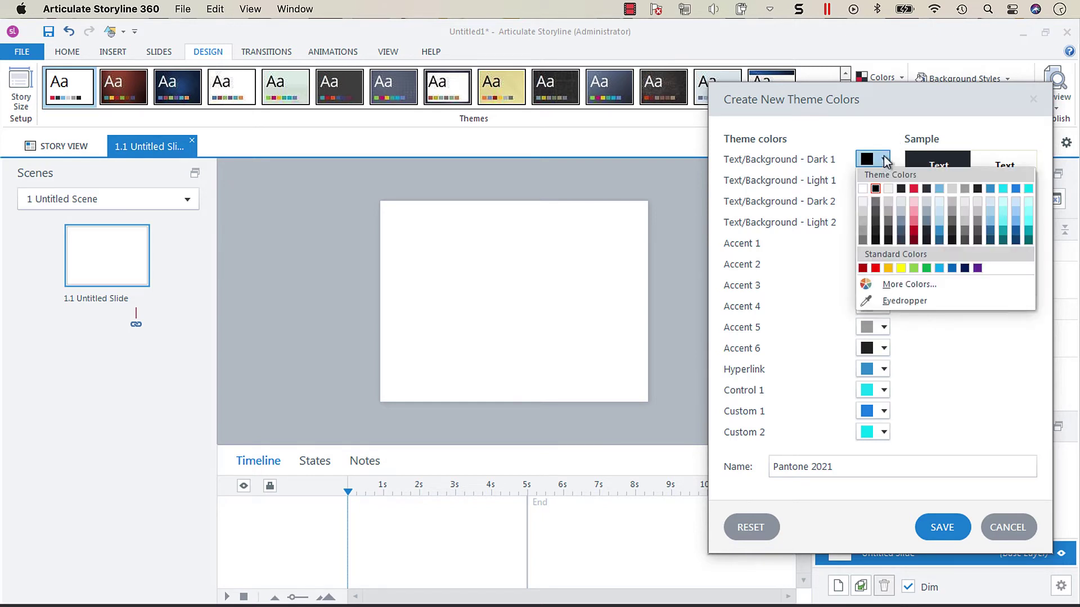
{"action": "left_click", "coordinate": [902, 140]}
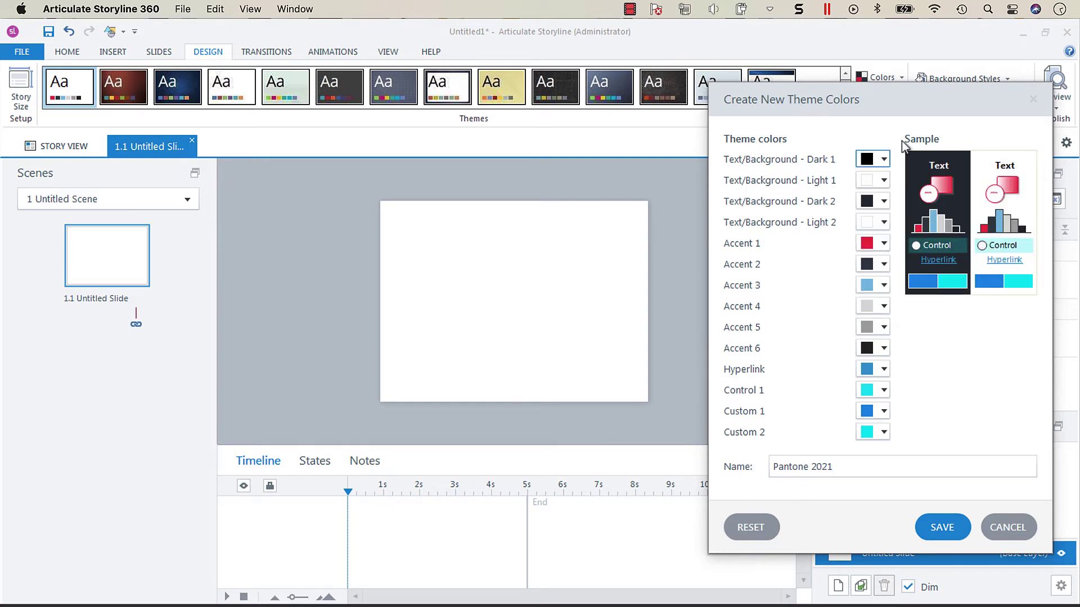
Set Accent 1 to the yellow Html F5DF4D through More Colors.
{"action": "left_click", "coordinate": [883, 244]}
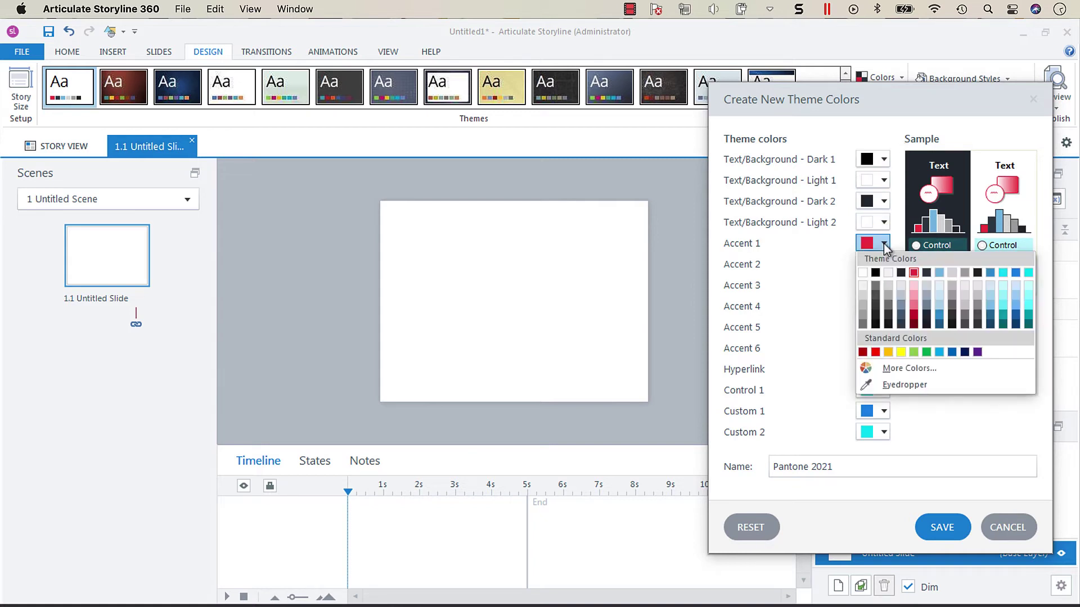
{"action": "left_click", "coordinate": [879, 370]}
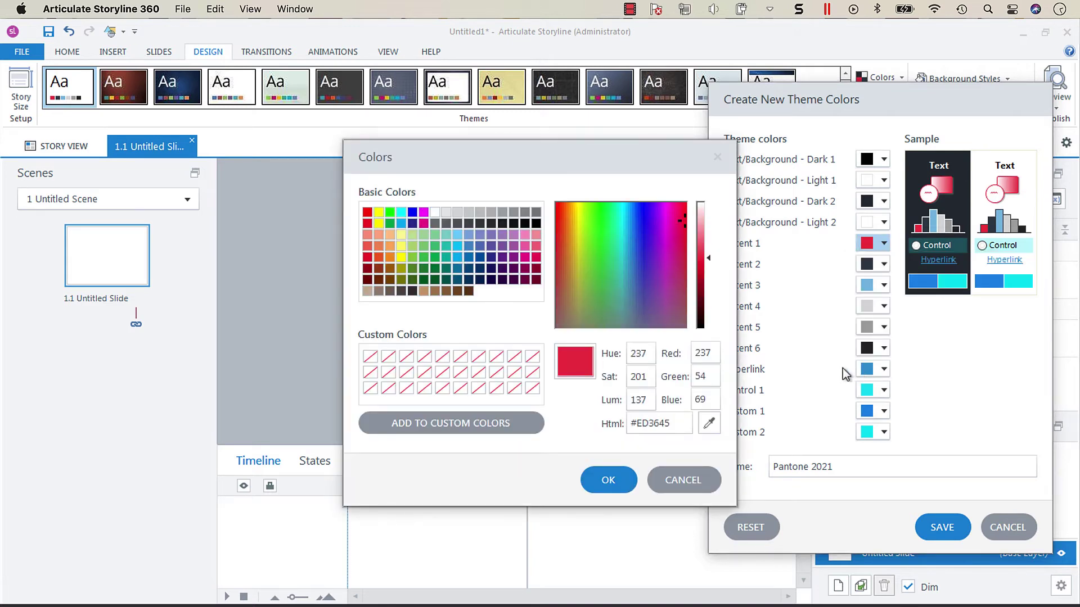
{"action": "left_click_drag", "start_coordinate": [675, 423], "coordinate": [639, 421]}
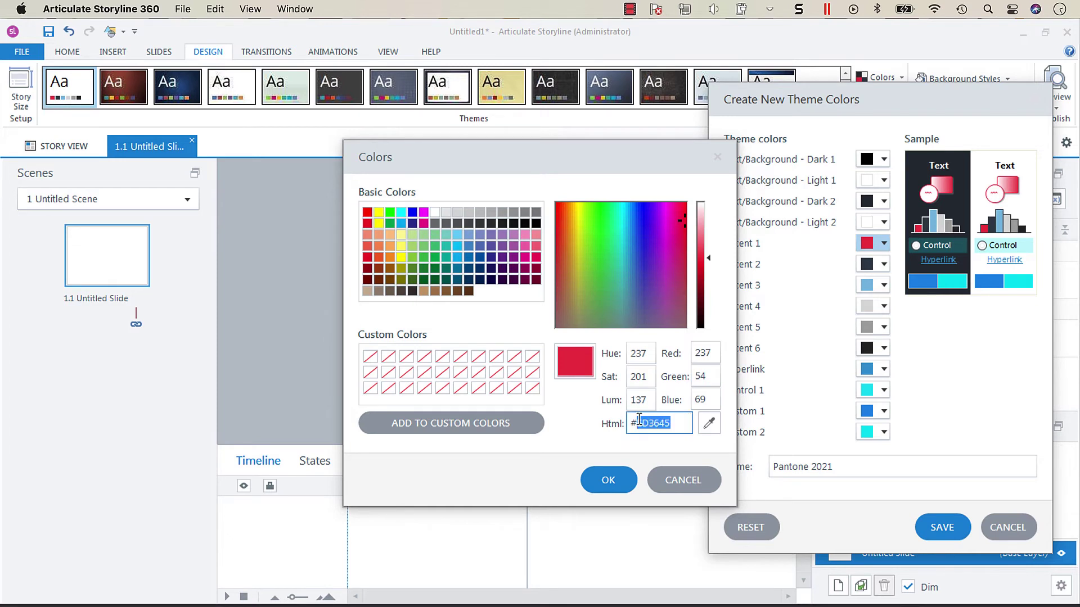
{"action": "type", "text": "F5D"}
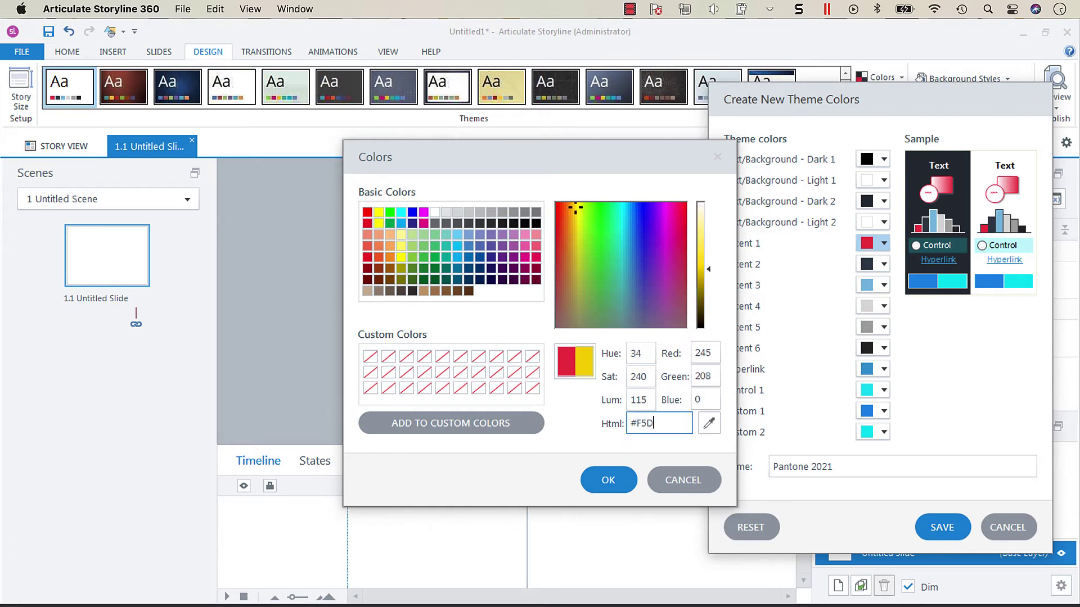
{"action": "type", "text": "F4D"}
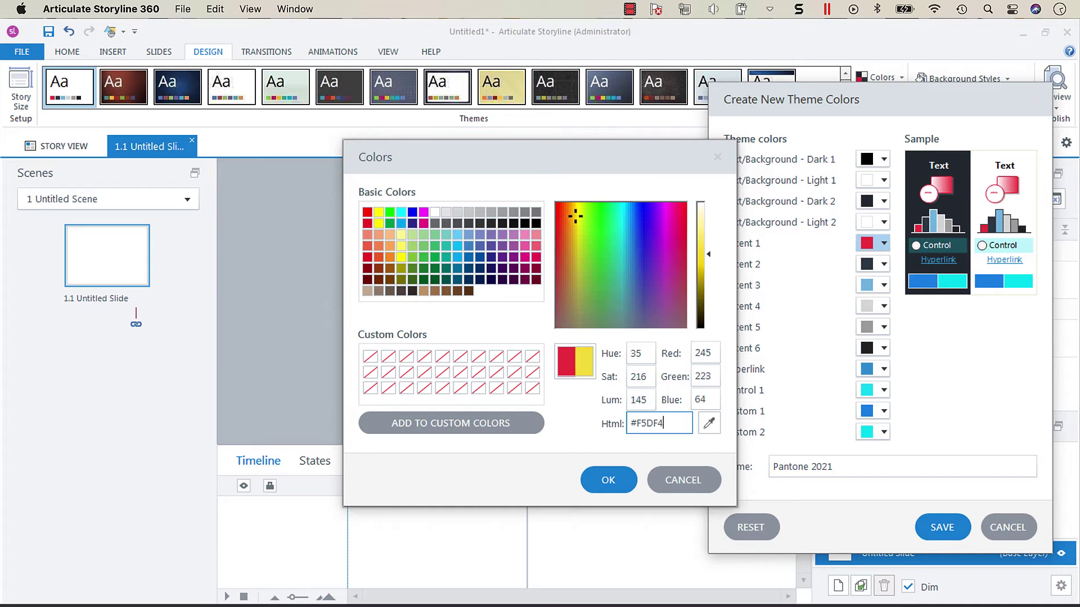
{"action": "left_click", "coordinate": [612, 481]}
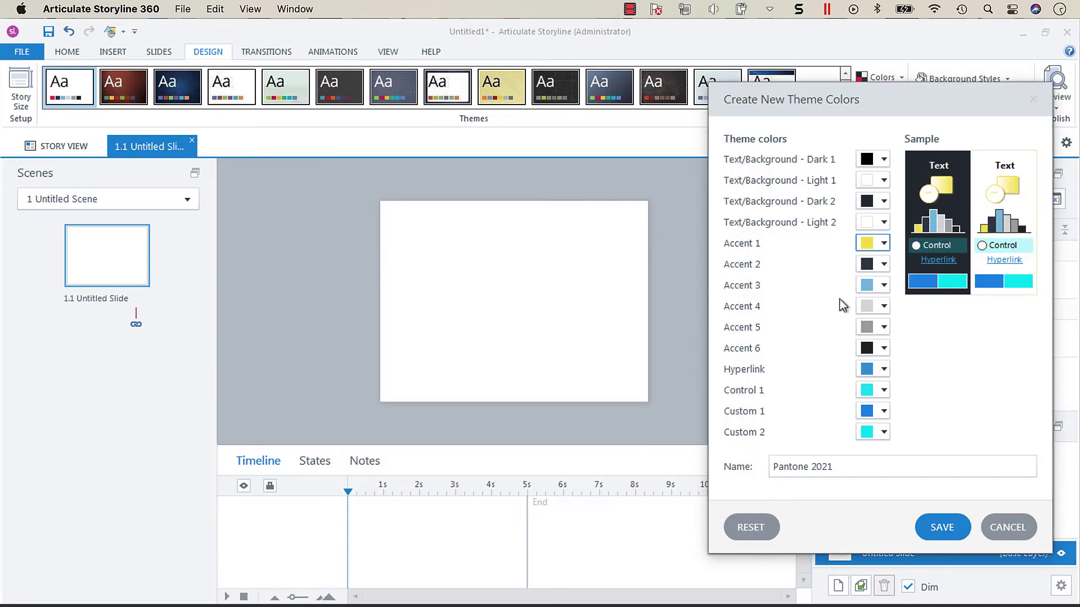
Give Accent 2 the grey Html value 939597 through More Colors.
{"action": "left_click", "coordinate": [882, 267]}
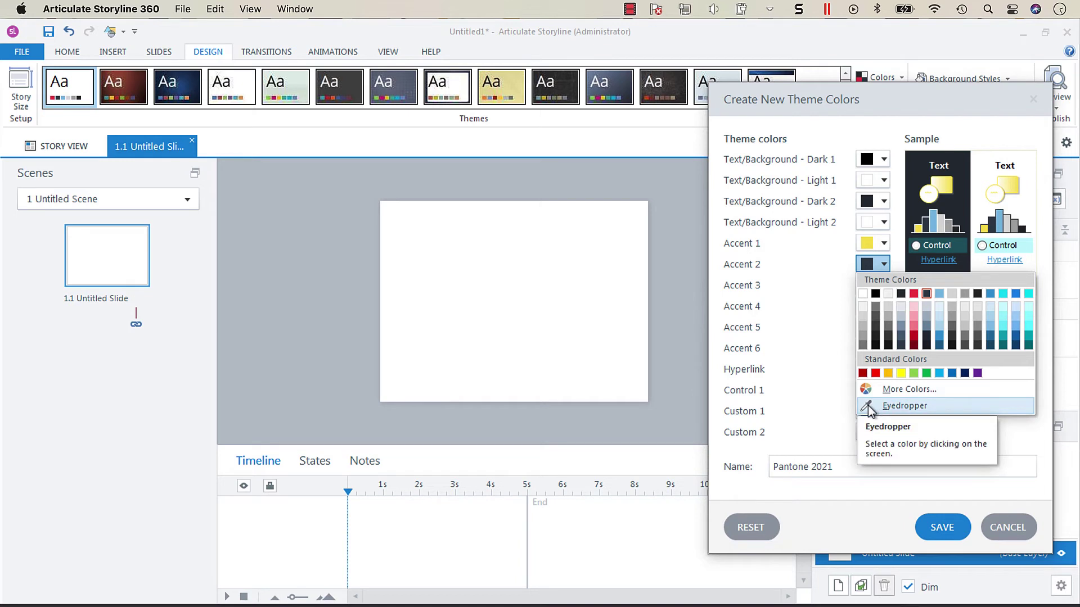
{"action": "left_click", "coordinate": [880, 390]}
{"action": "left_click", "coordinate": [679, 421]}
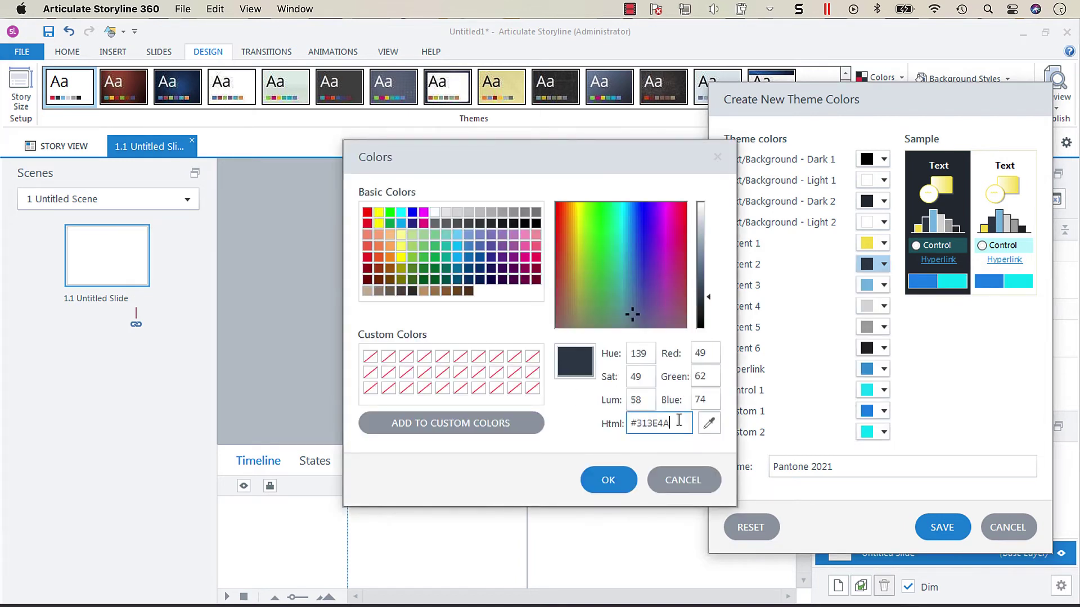
{"action": "left_click_drag", "start_coordinate": [679, 421], "coordinate": [640, 423]}
{"action": "type", "text": "939"}
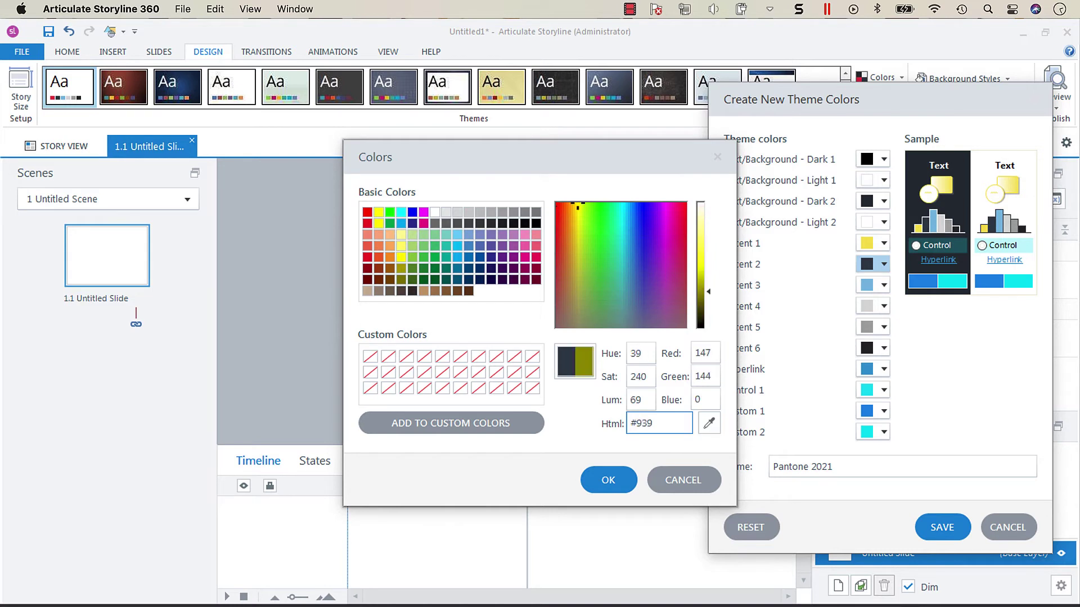
{"action": "type", "text": "597"}
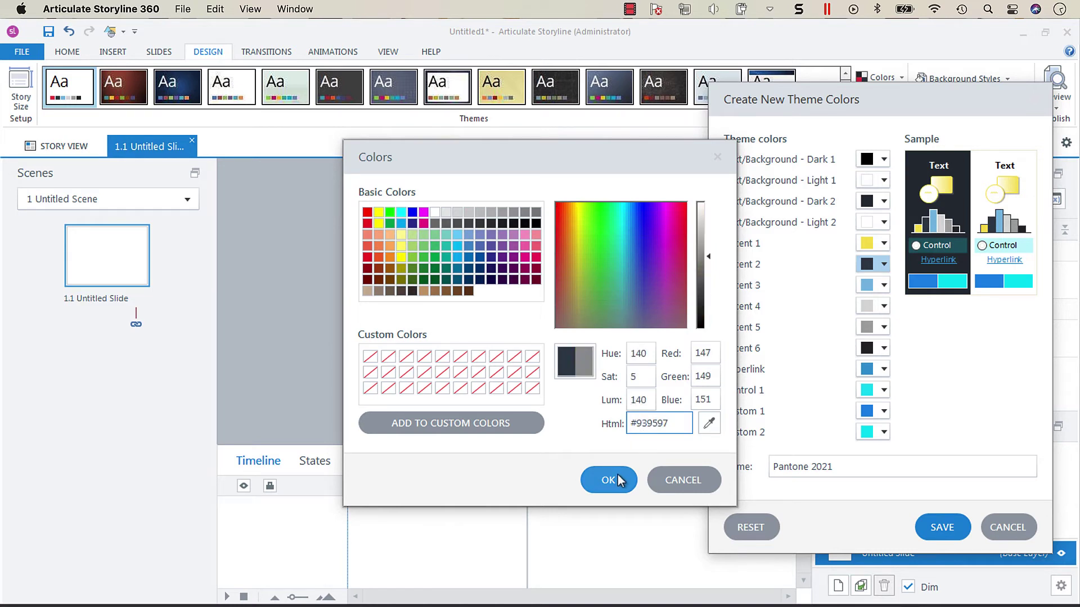
{"action": "left_click", "coordinate": [617, 479]}
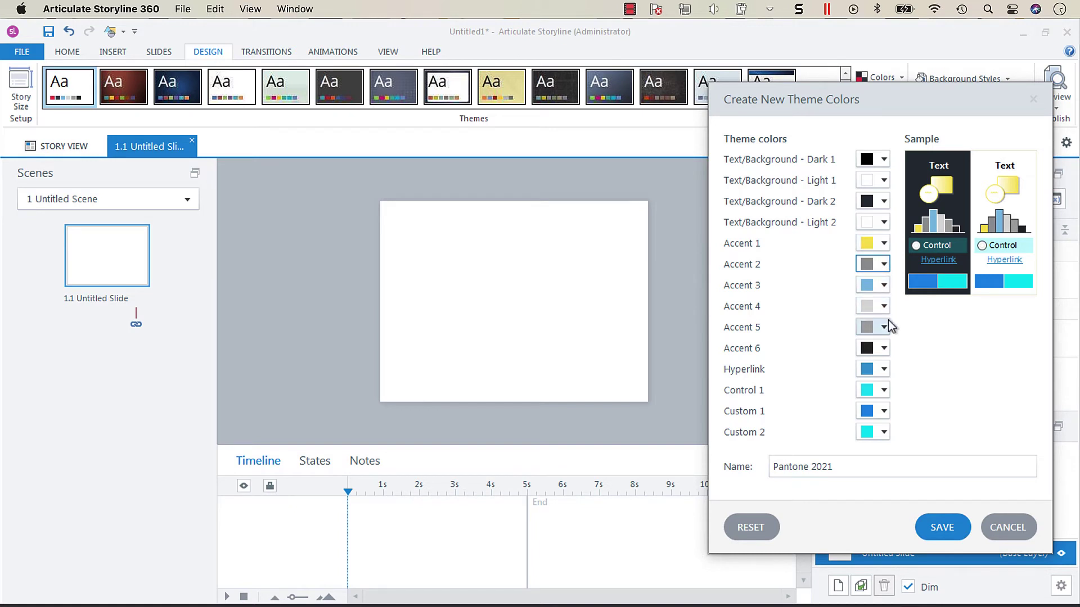
Set Accent 3 to pale yellow #FAEEA1 by sampling Accent 1 and raising luminance.
{"action": "left_click", "coordinate": [885, 286]}
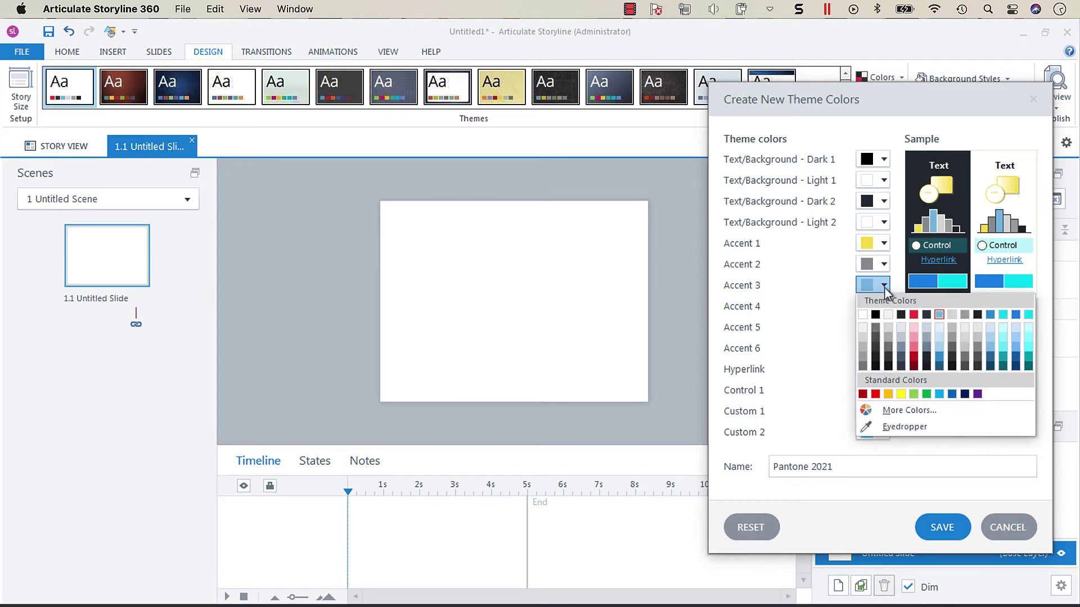
{"action": "left_click", "coordinate": [869, 414]}
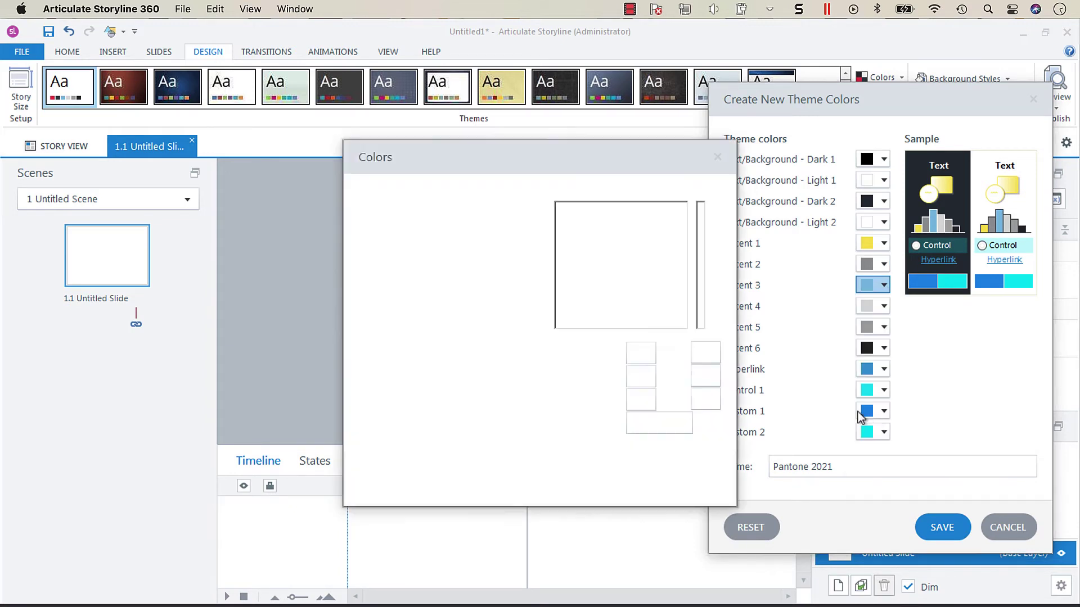
{"action": "left_click", "coordinate": [709, 423]}
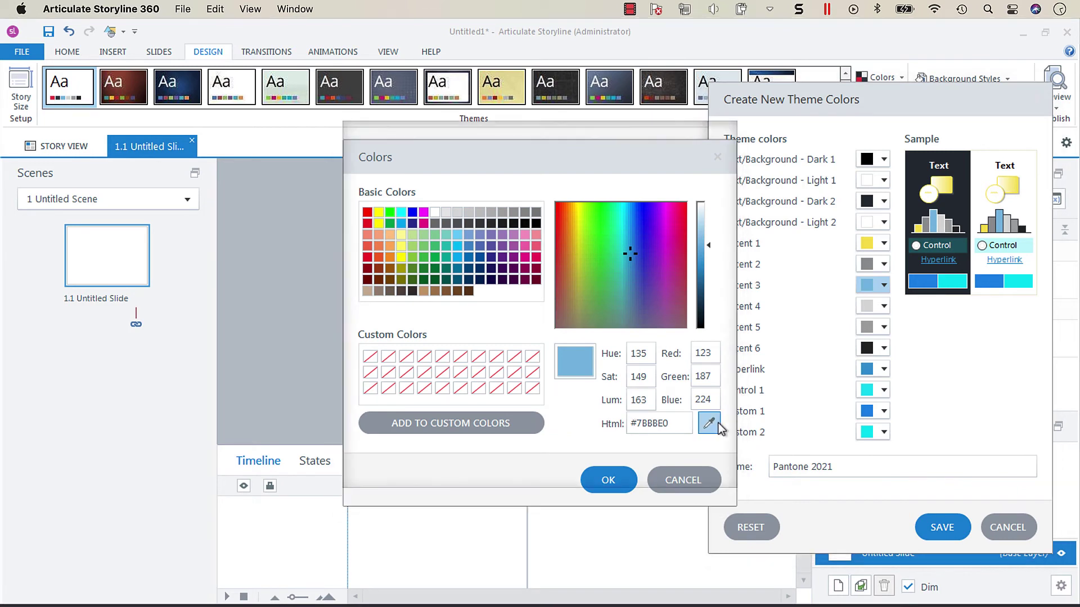
{"action": "left_click", "coordinate": [868, 243]}
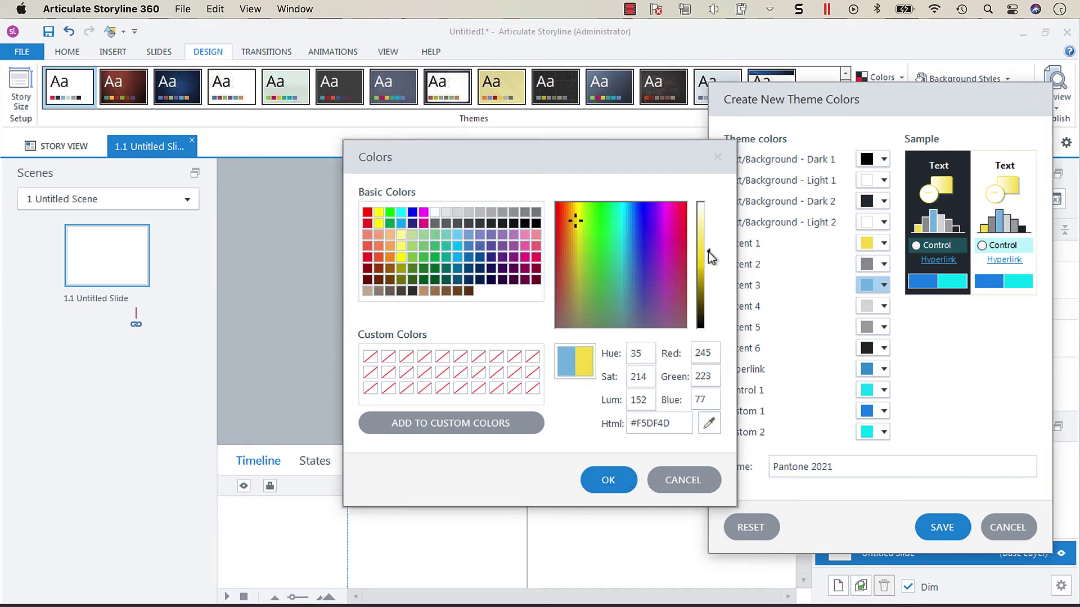
{"action": "left_click_drag", "start_coordinate": [708, 251], "coordinate": [707, 231]}
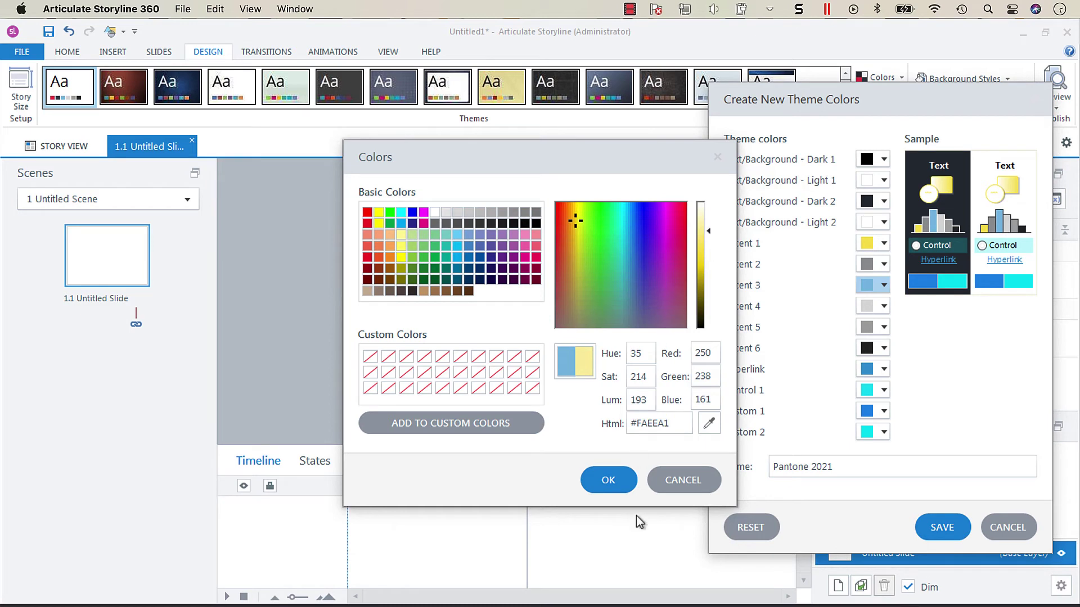
{"action": "left_click", "coordinate": [617, 484]}
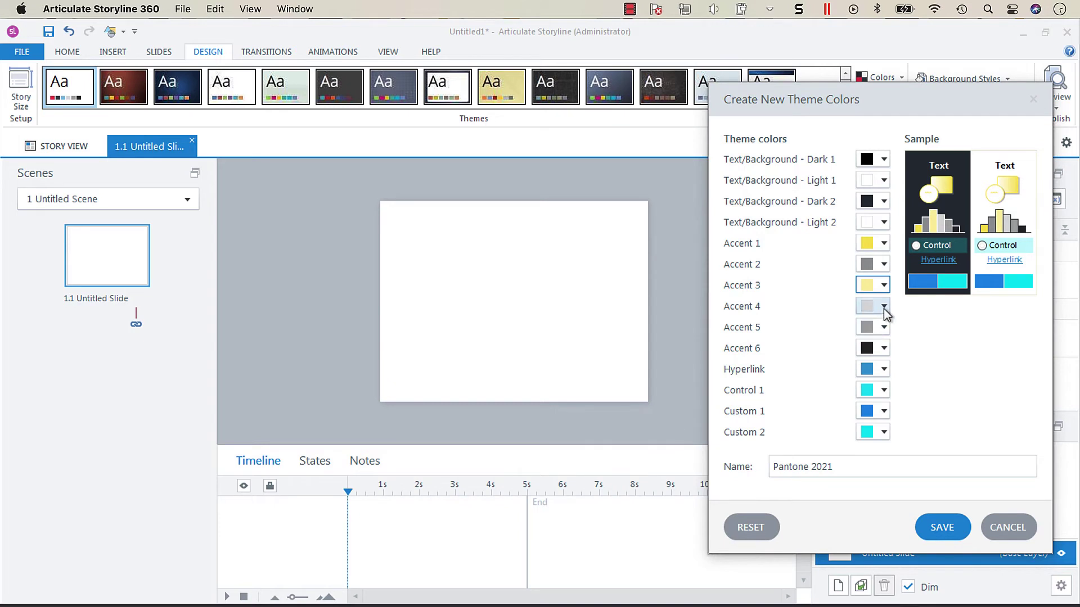
Set Accent 4 to light grey #B4B6B7, a lighter tint sampled from Accent 2.
{"action": "left_click", "coordinate": [883, 306]}
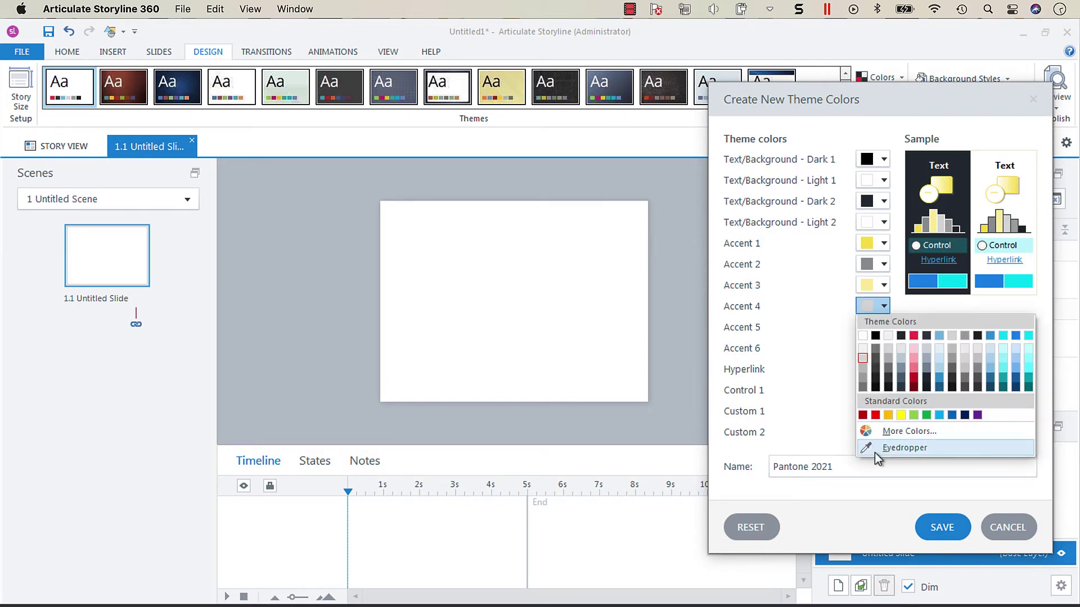
{"action": "left_click", "coordinate": [890, 436]}
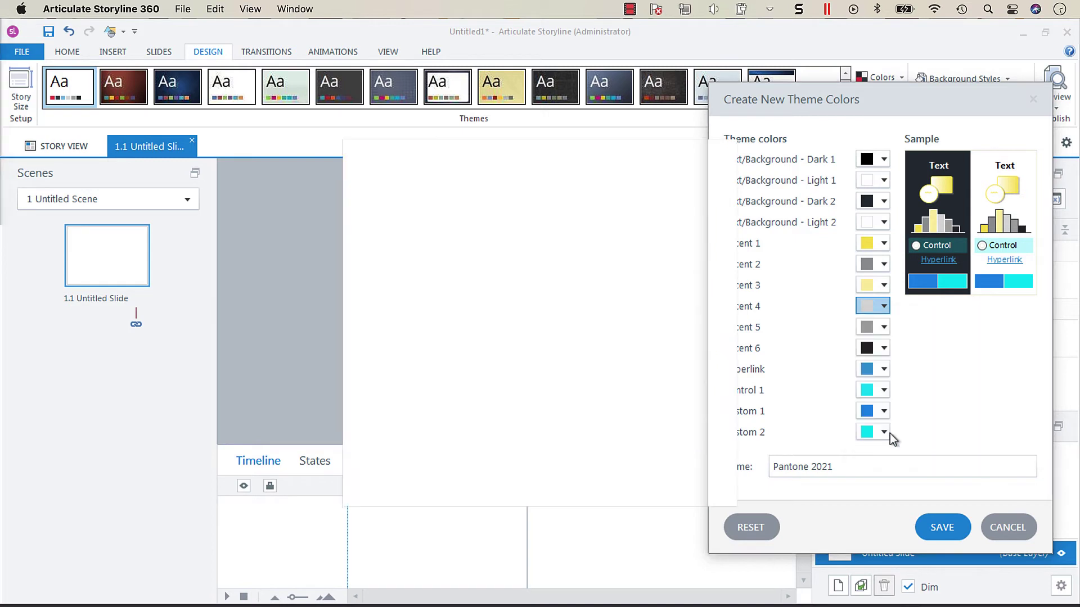
{"action": "left_click", "coordinate": [707, 424]}
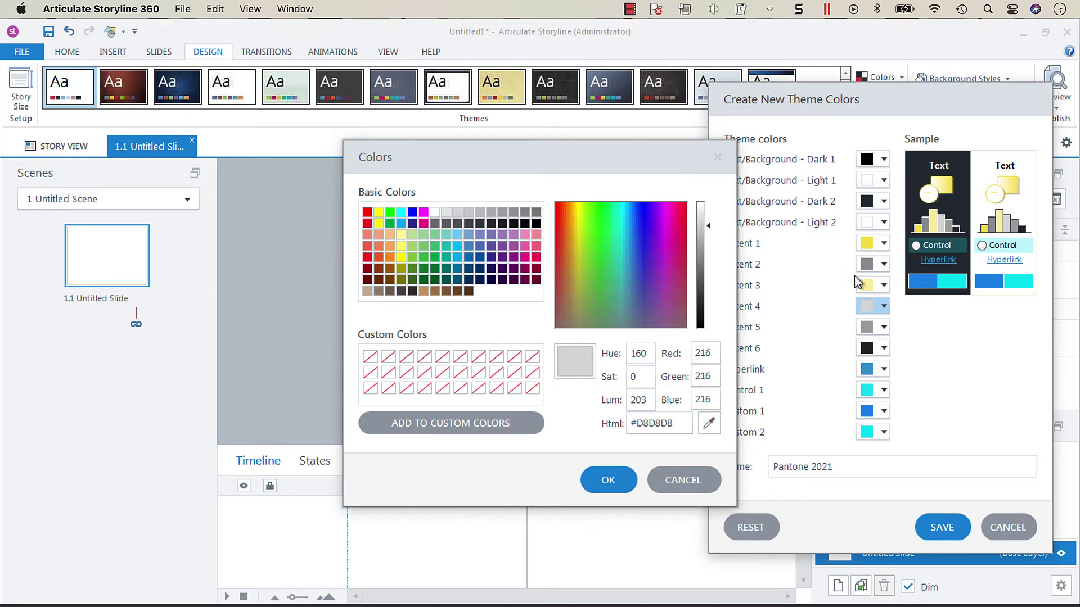
{"action": "left_click", "coordinate": [710, 428]}
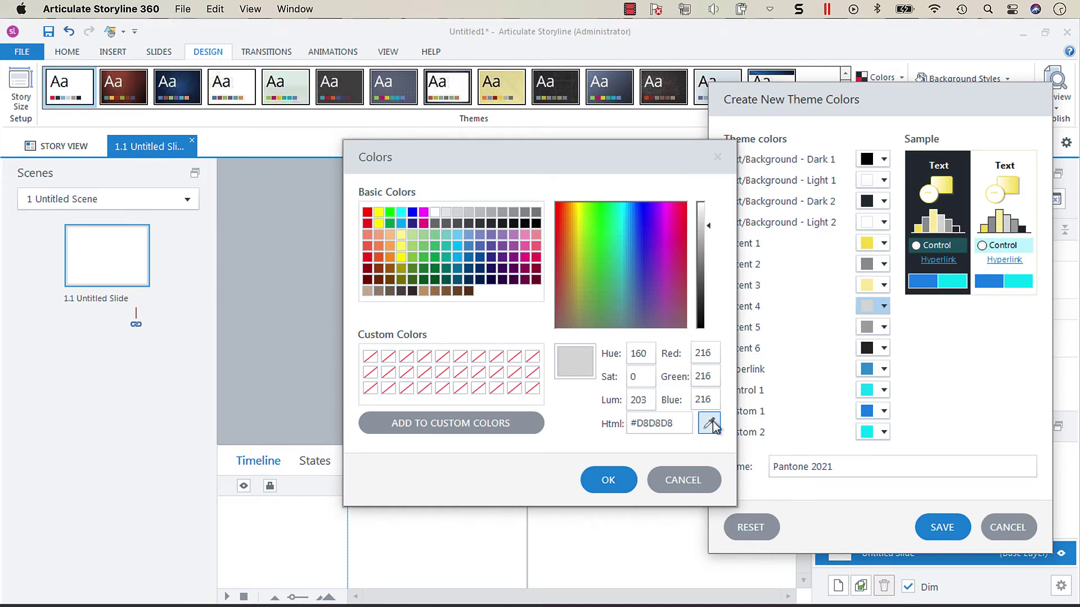
{"action": "left_click", "coordinate": [869, 266]}
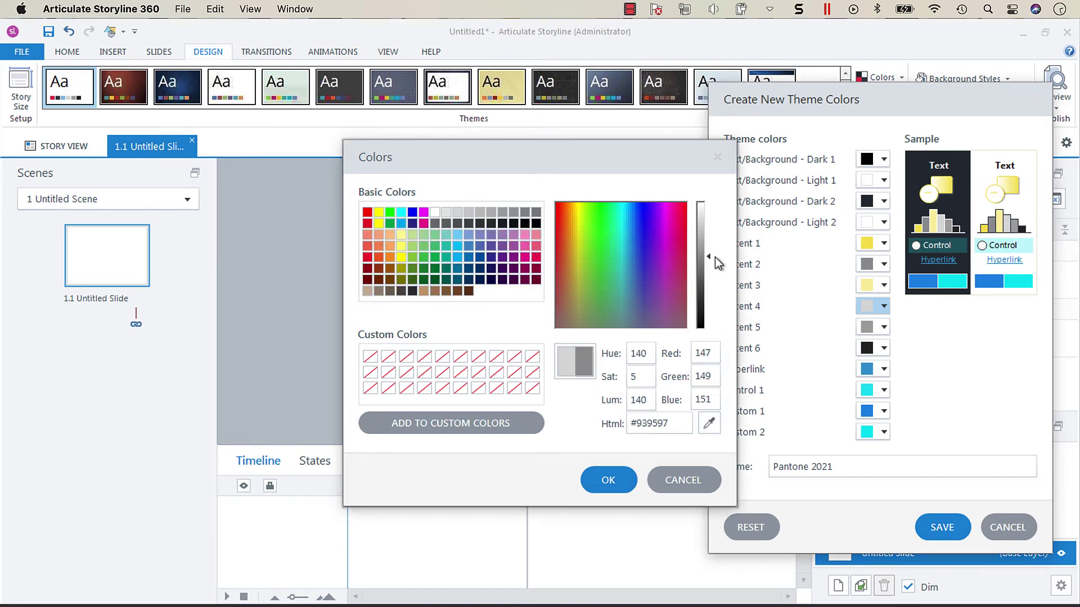
{"action": "left_click_drag", "start_coordinate": [710, 257], "coordinate": [710, 241]}
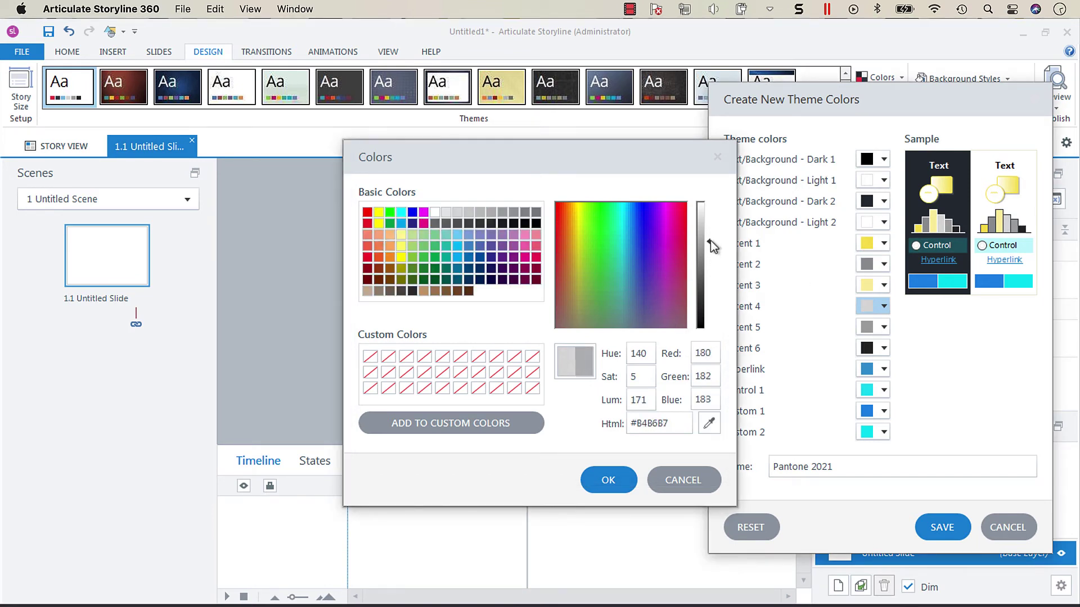
{"action": "left_click", "coordinate": [610, 480]}
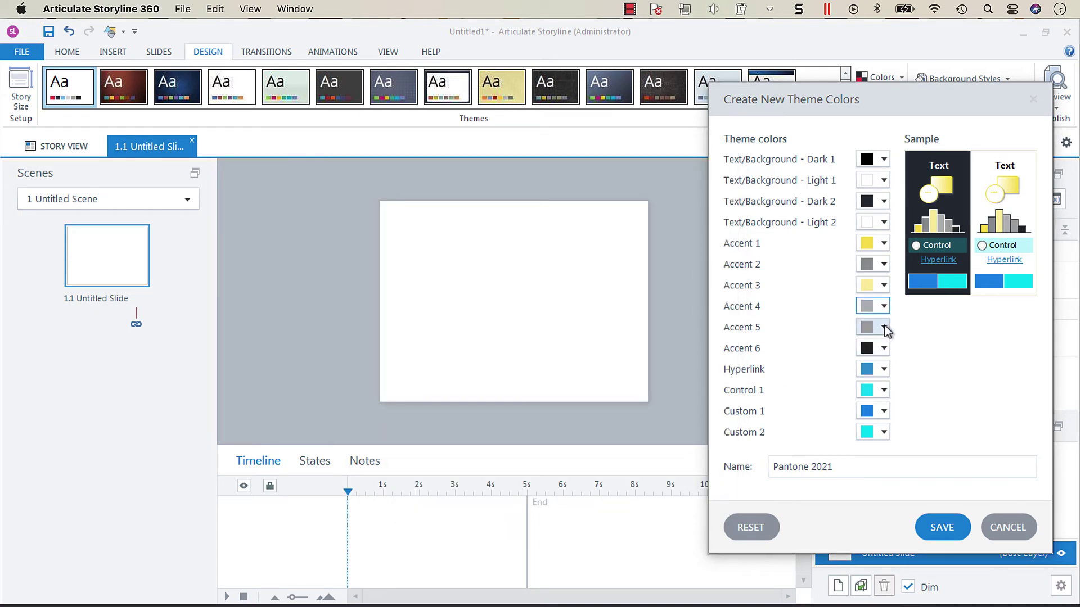
{"action": "left_click", "coordinate": [884, 326]}
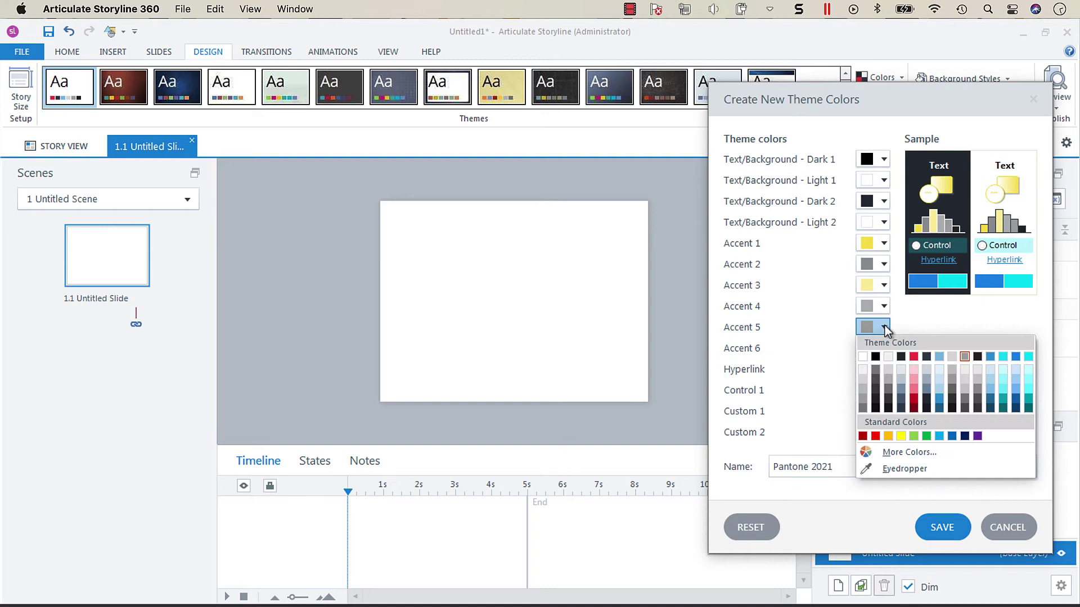
Set Accent 5 to the darker grey #7F8284, a shade sampled from Accent 2.
{"action": "left_click", "coordinate": [884, 455]}
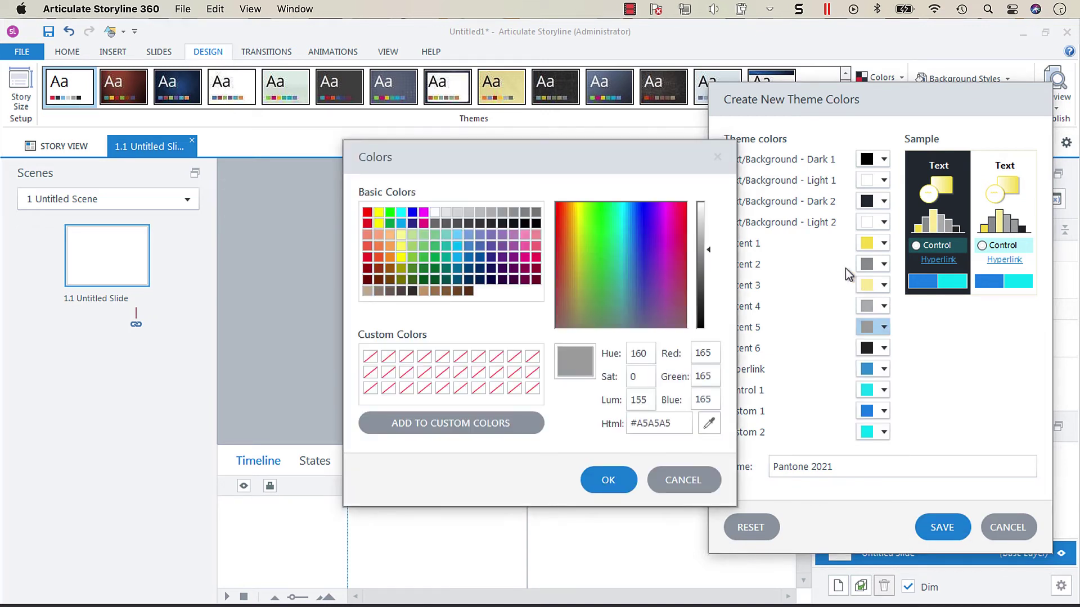
{"action": "left_click", "coordinate": [709, 423]}
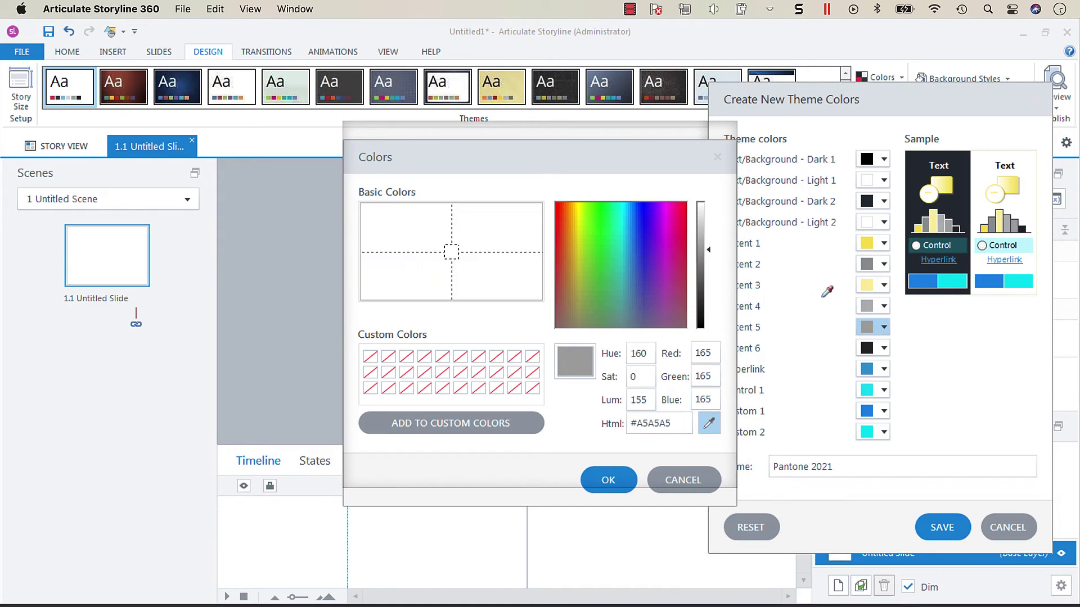
{"action": "left_click", "coordinate": [872, 267]}
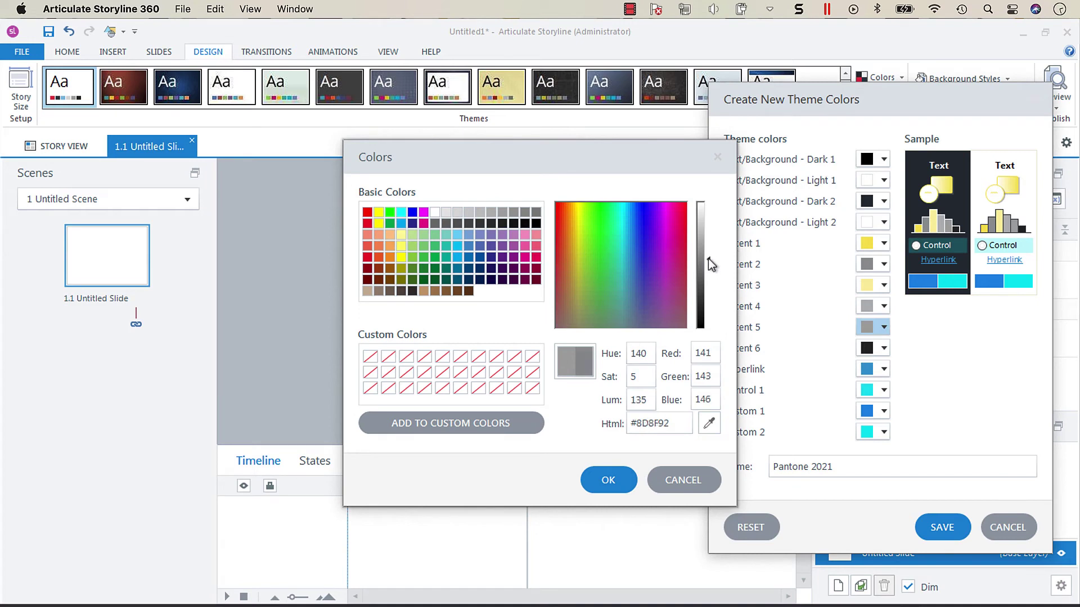
{"action": "left_click_drag", "start_coordinate": [708, 259], "coordinate": [707, 265]}
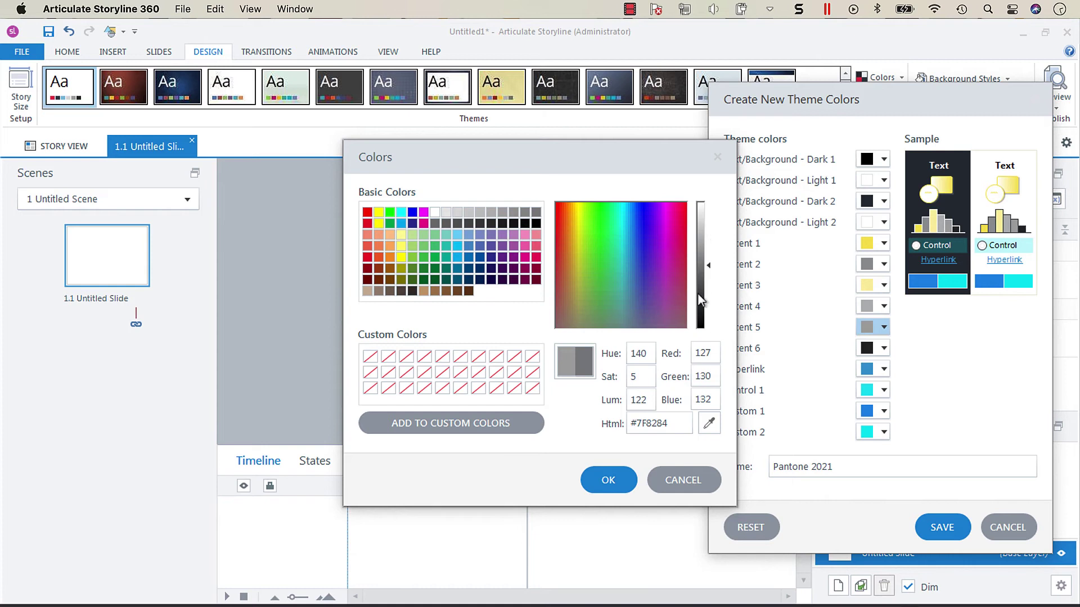
{"action": "left_click", "coordinate": [613, 484]}
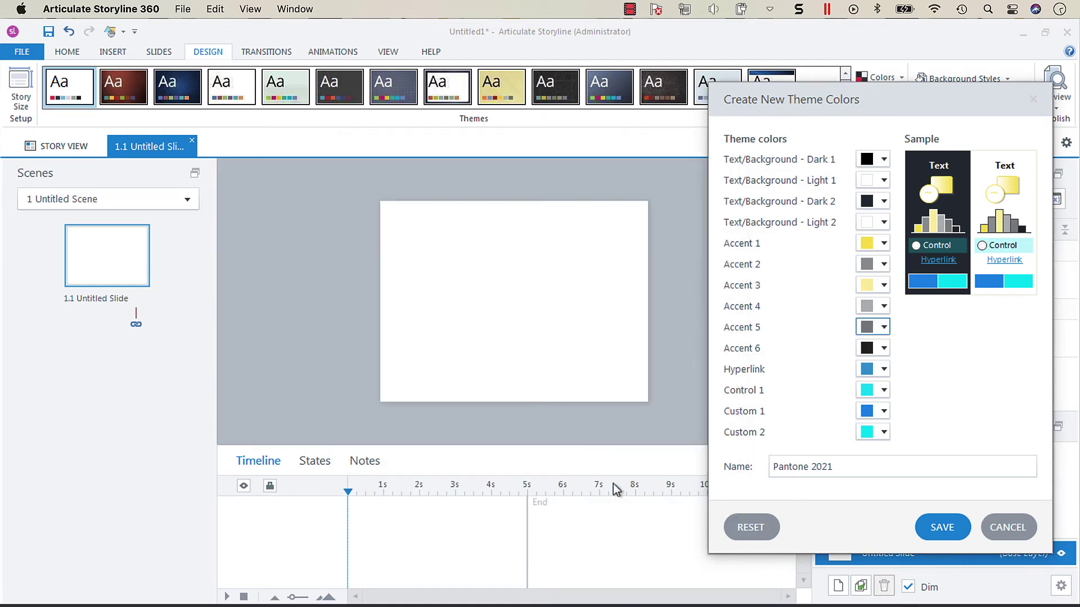
Set Accent 6 to pale yellow #FBF4C1, lightened from the sampled Accent 1 yellow.
{"action": "left_click", "coordinate": [885, 350]}
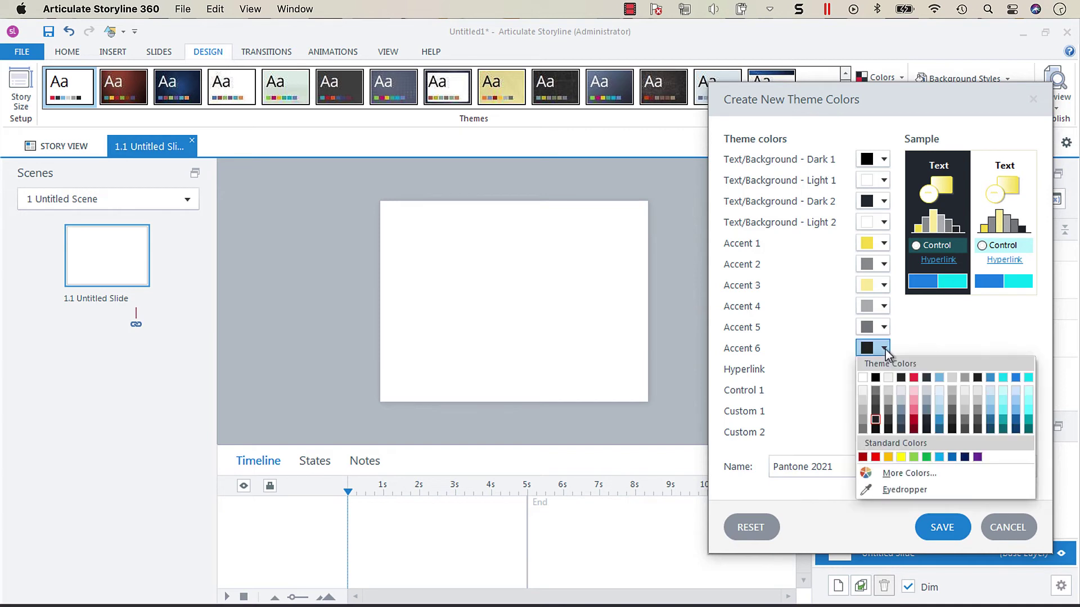
{"action": "left_click", "coordinate": [886, 474]}
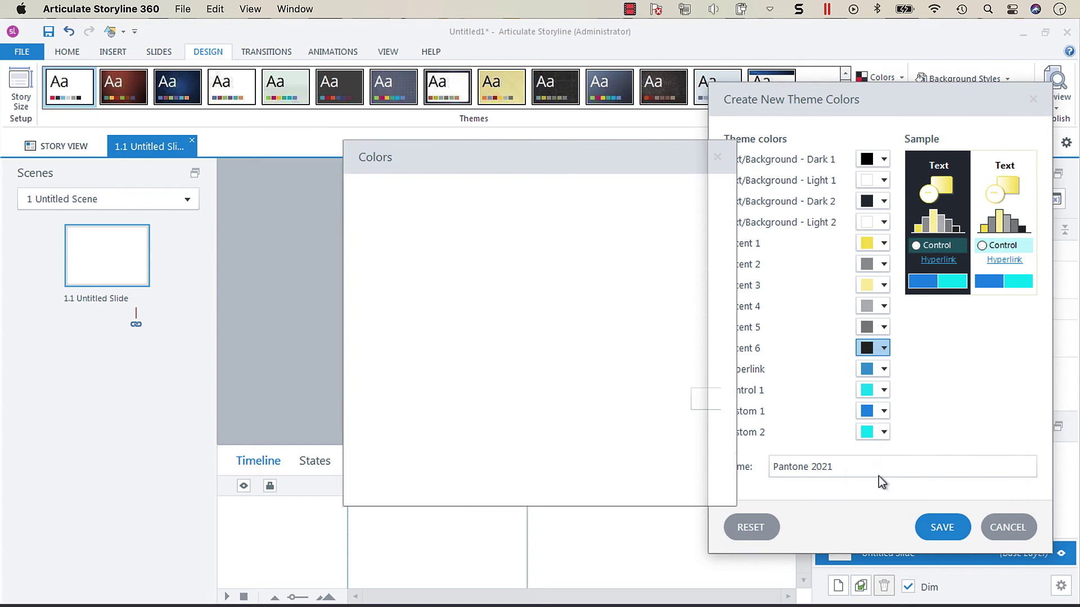
{"action": "left_click", "coordinate": [710, 423]}
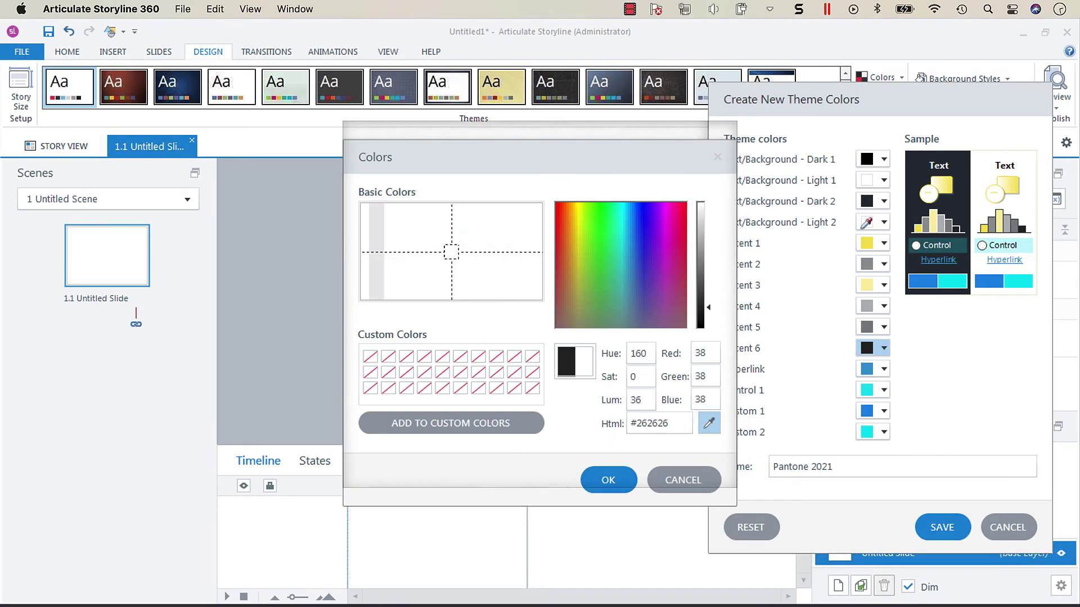
{"action": "left_click", "coordinate": [867, 243]}
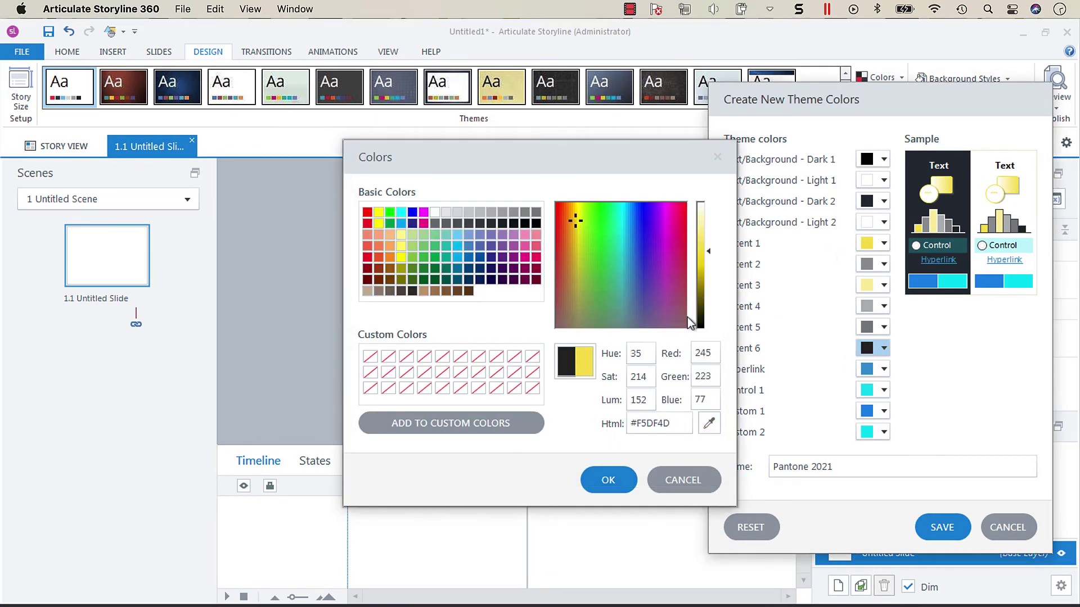
{"action": "left_click", "coordinate": [701, 276]}
{"action": "left_click", "coordinate": [701, 272]}
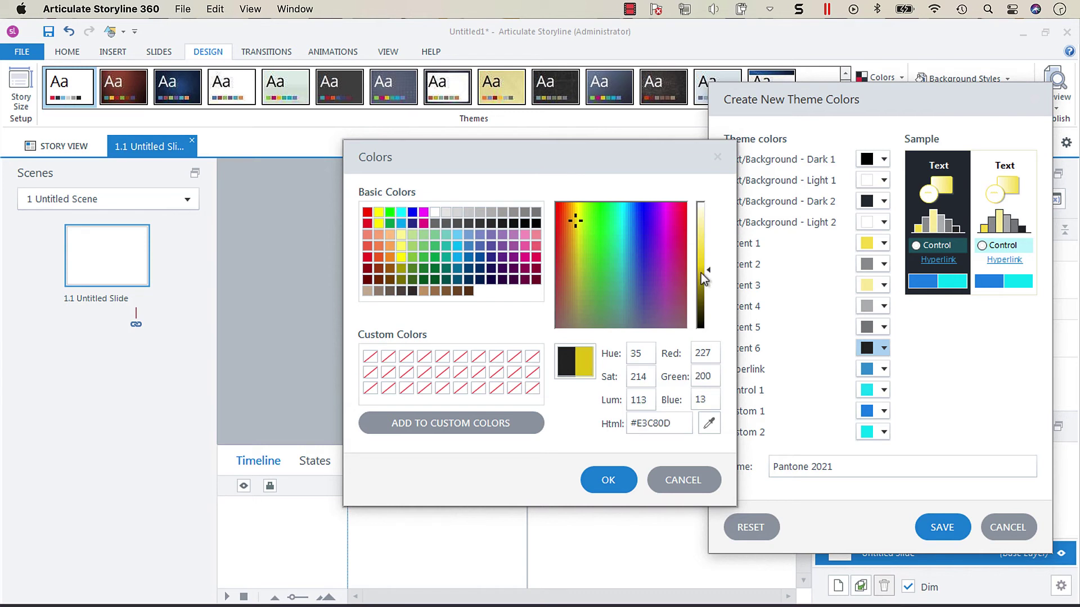
{"action": "left_click", "coordinate": [704, 290]}
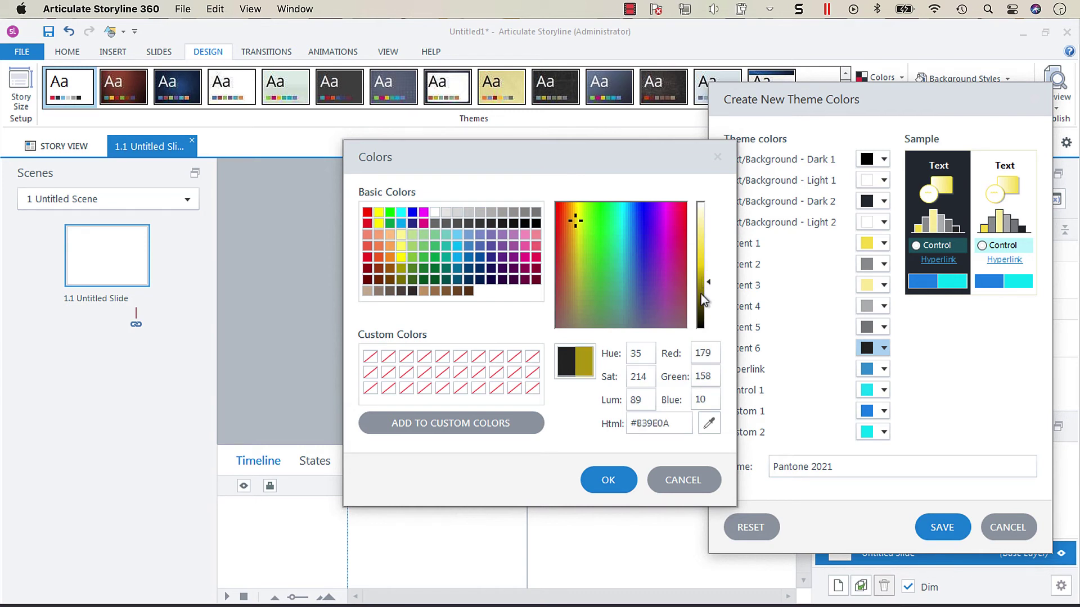
{"action": "left_click", "coordinate": [703, 245]}
{"action": "left_click_drag", "start_coordinate": [703, 229], "coordinate": [703, 221]}
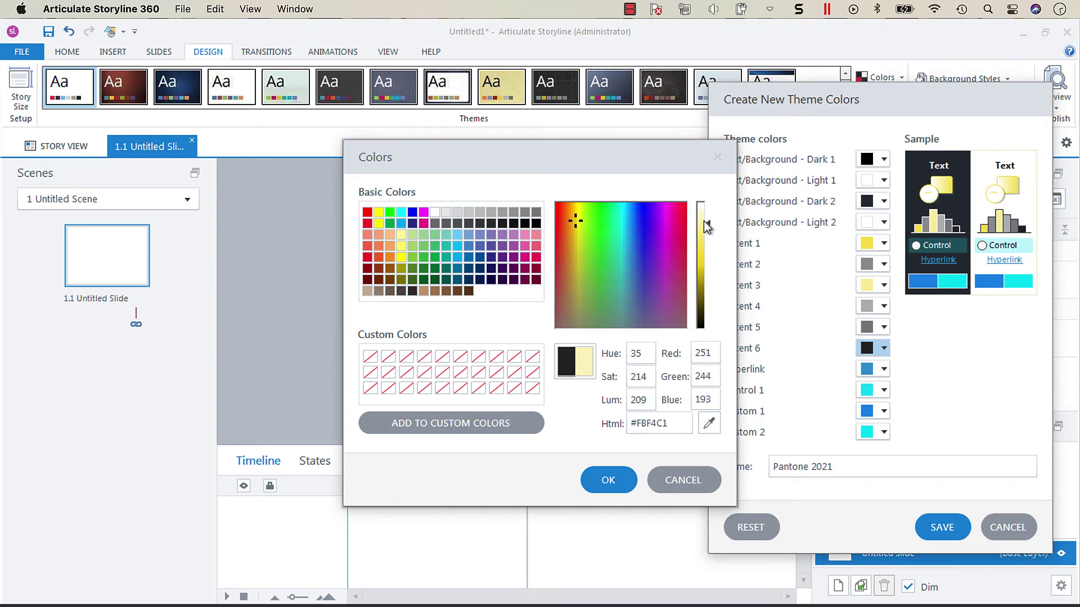
{"action": "left_click", "coordinate": [608, 479]}
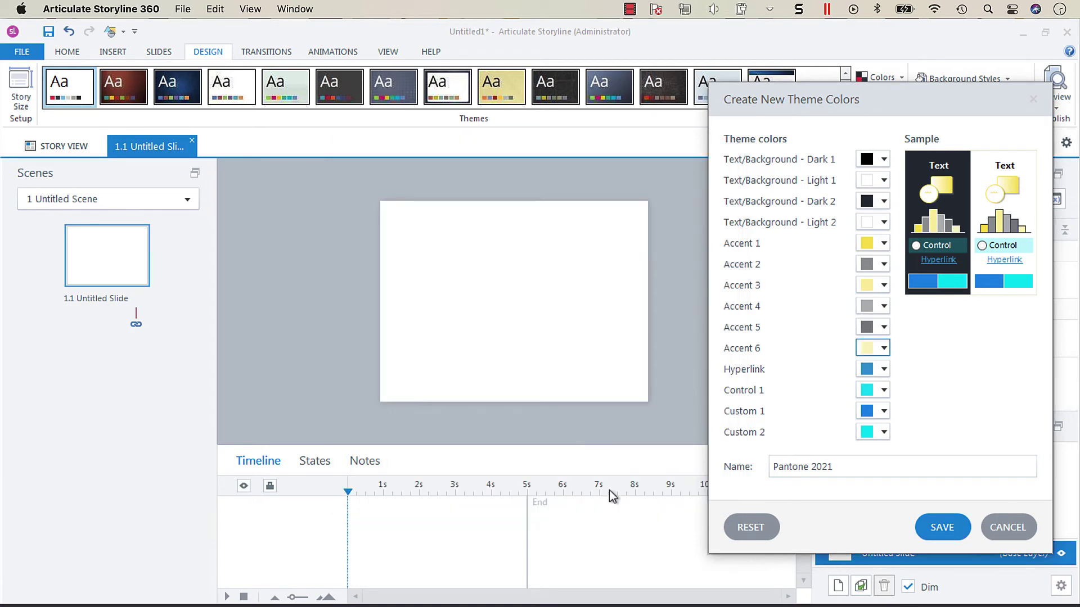
Set the Hyperlink colour to grey.
{"action": "left_click", "coordinate": [884, 370]}
{"action": "left_click", "coordinate": [875, 399]}
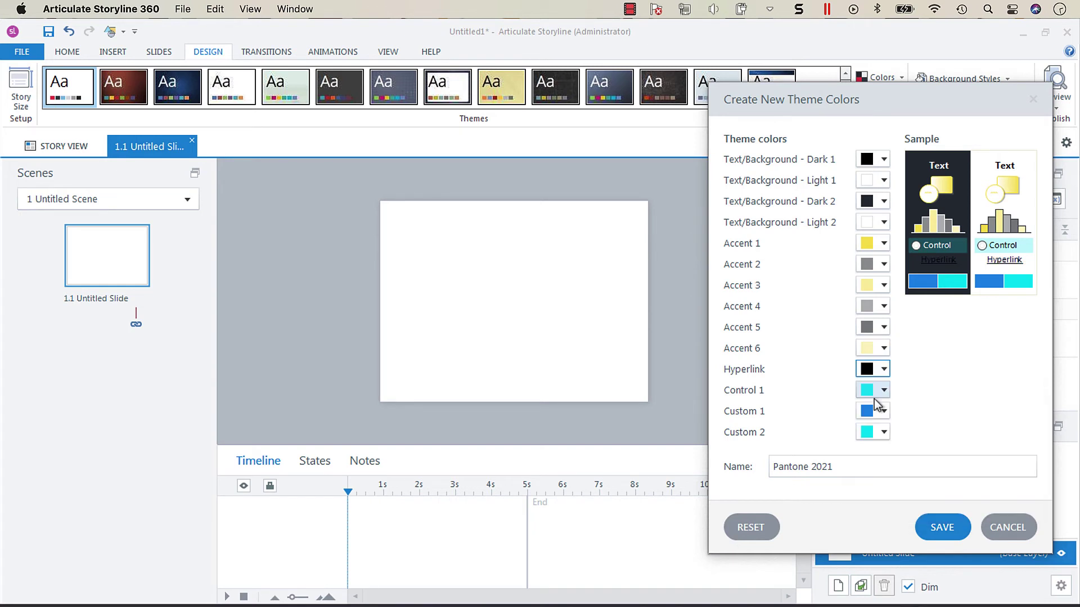
{"action": "left_click", "coordinate": [885, 371]}
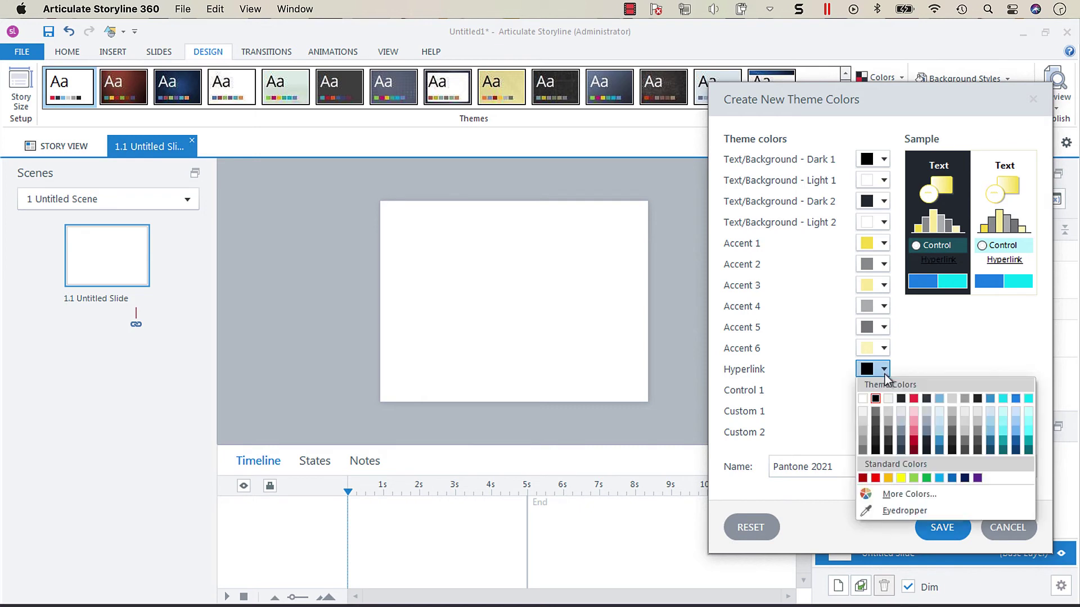
{"action": "left_click", "coordinate": [861, 443]}
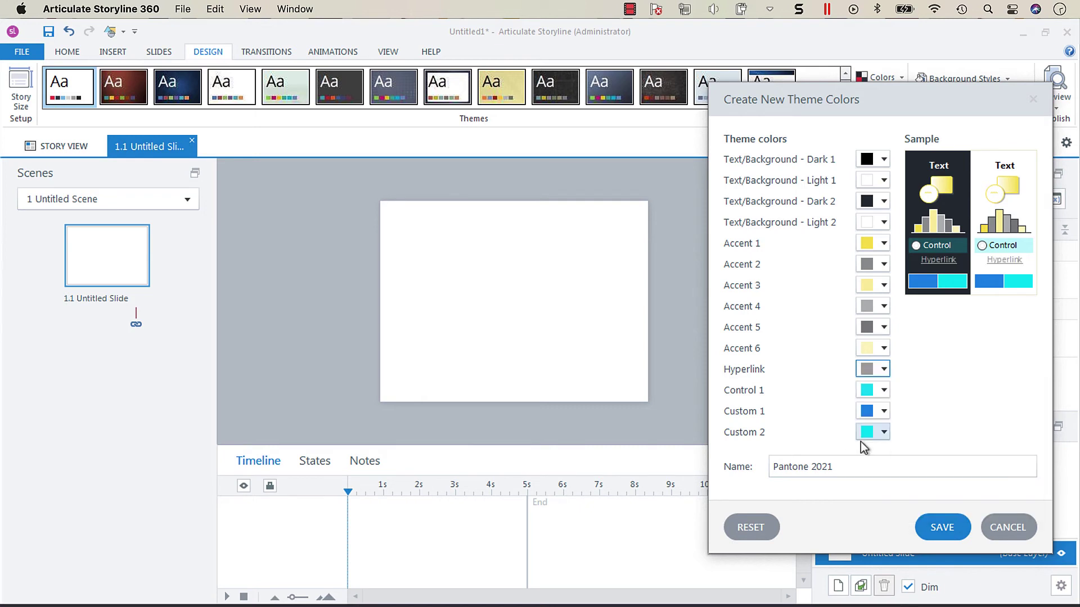
Make Control 1 the Accent 6 pale yellow (RGB 251,244,193) using the eyedropper.
{"action": "left_click", "coordinate": [884, 391]}
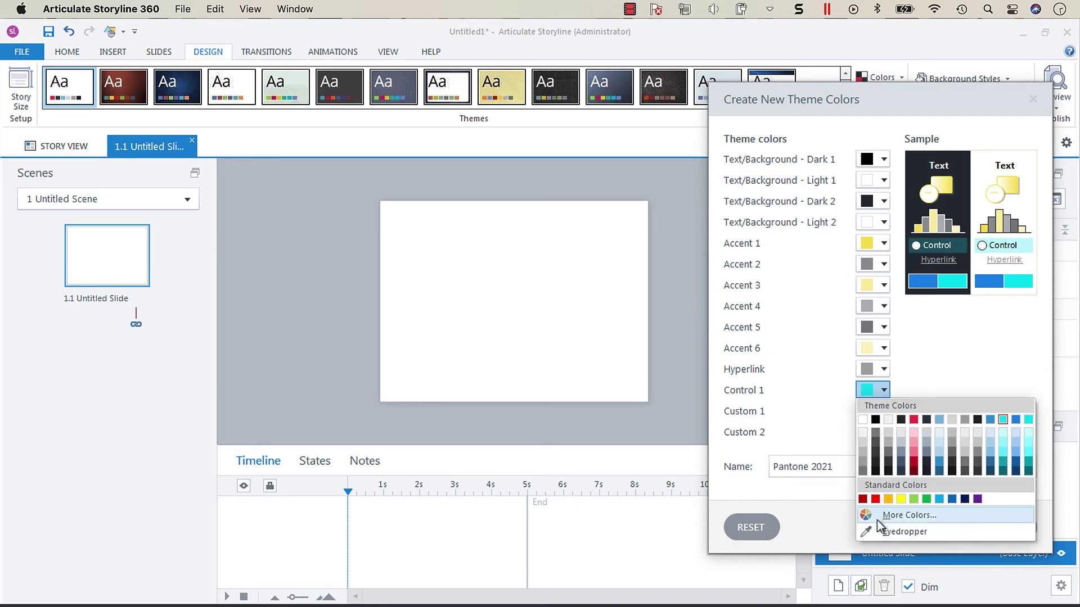
{"action": "left_click", "coordinate": [880, 532]}
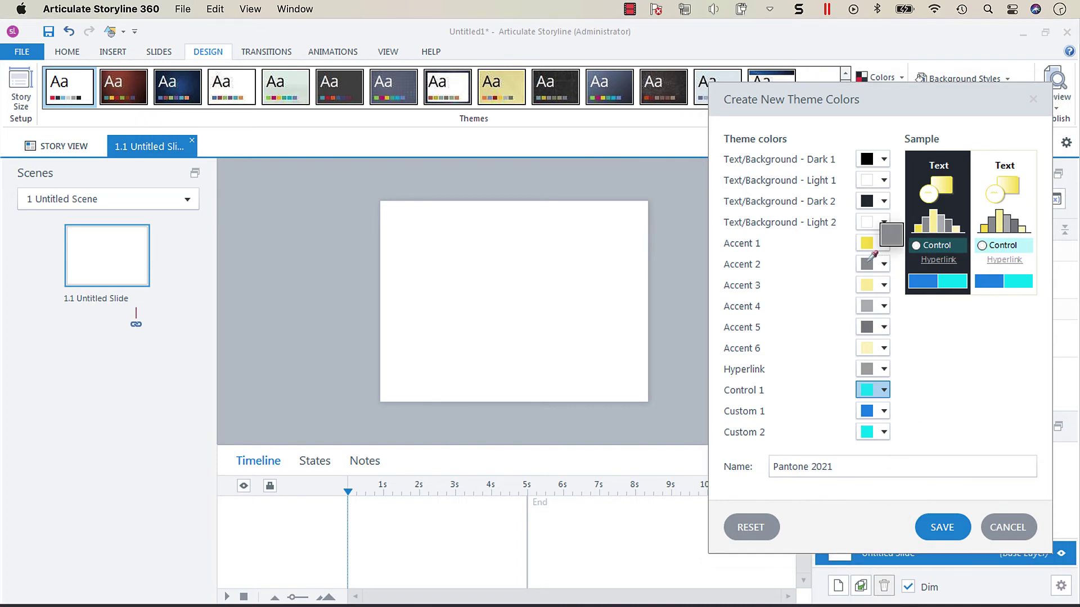
{"action": "left_click", "coordinate": [867, 350]}
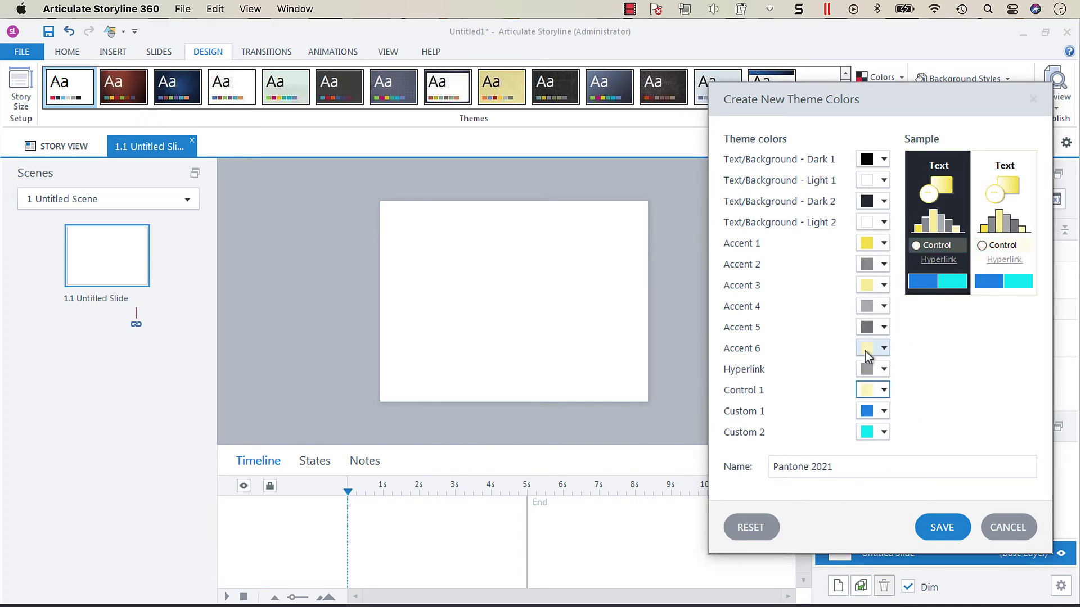
Match Custom 1 to the Accent 1 yellow with the eyedropper.
{"action": "left_click", "coordinate": [885, 412]}
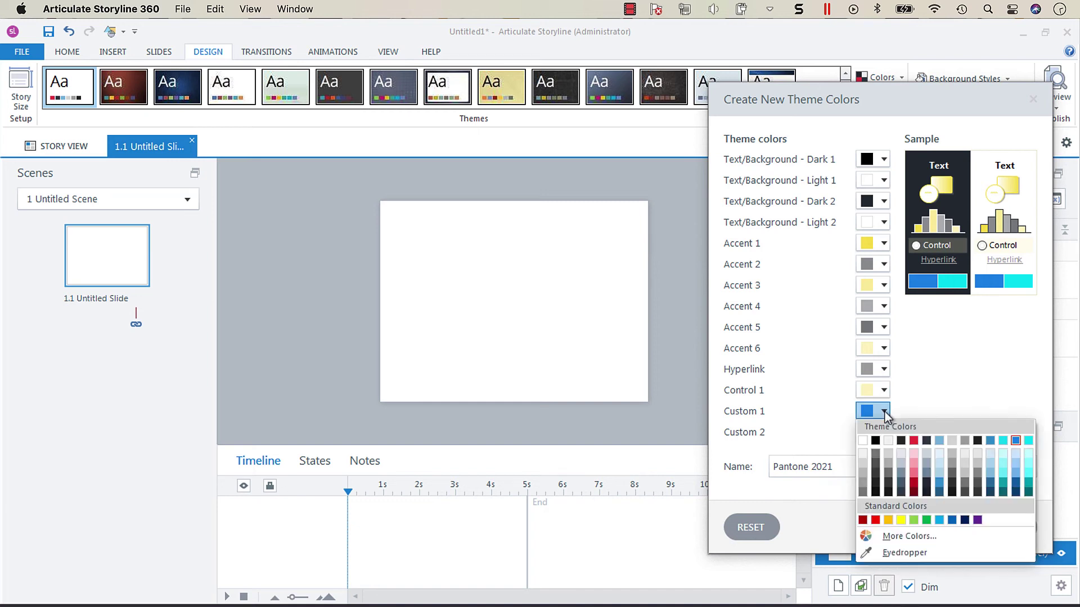
{"action": "left_click", "coordinate": [879, 555]}
{"action": "left_click", "coordinate": [868, 245]}
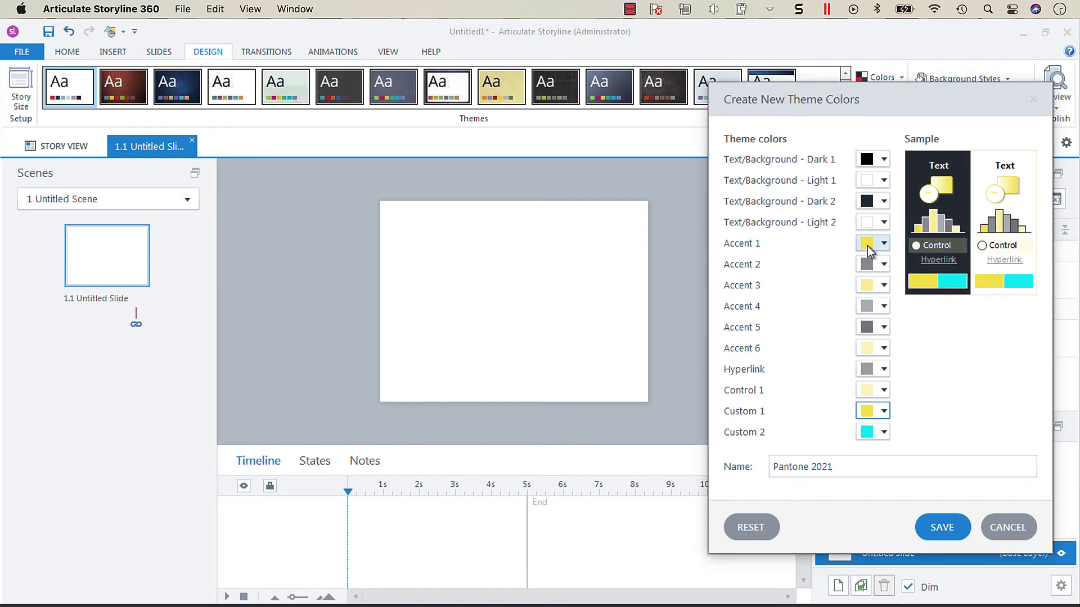
Match Custom 2 to the Accent 2 grey with the eyedropper.
{"action": "left_click", "coordinate": [883, 438]}
{"action": "left_click", "coordinate": [870, 573]}
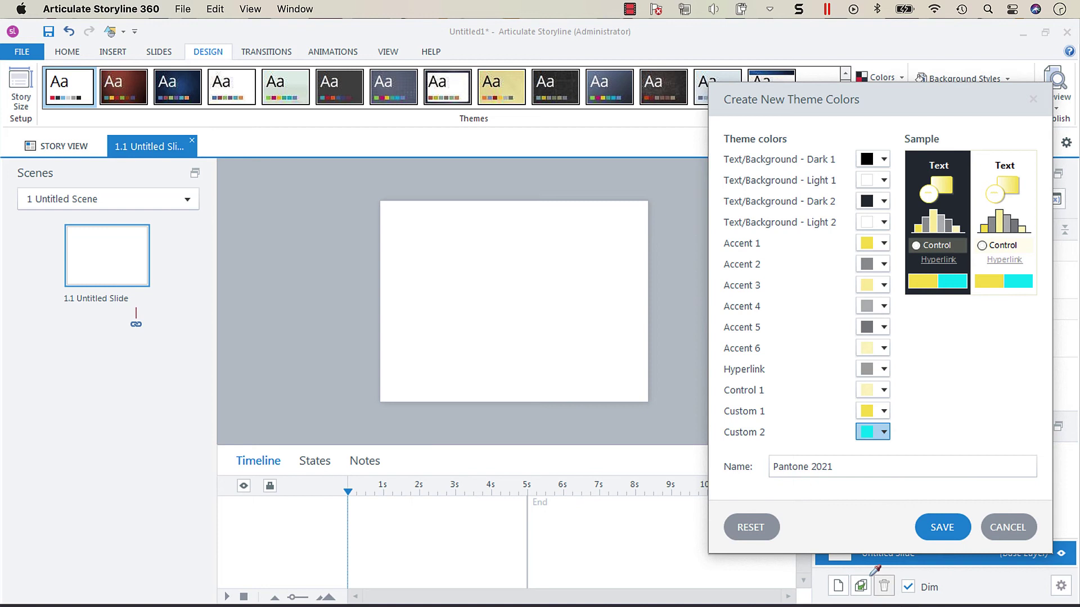
{"action": "left_click", "coordinate": [870, 263]}
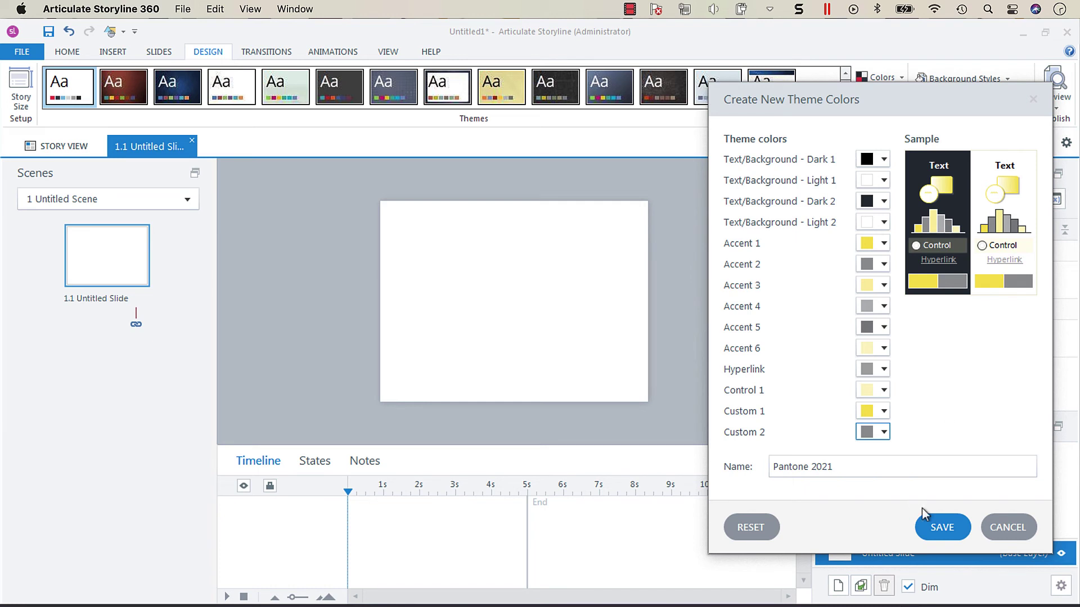
Save the Pantone 2021 theme colours, then draw a rectangle near the slide's top-left that comes out yellow.
{"action": "left_click", "coordinate": [948, 529]}
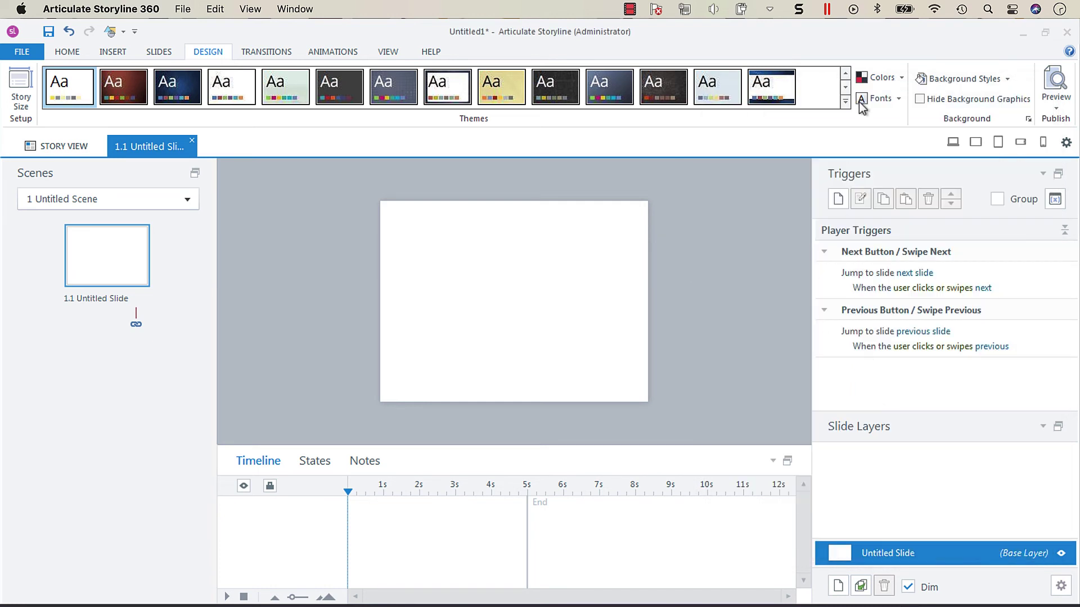
{"action": "left_click", "coordinate": [896, 80]}
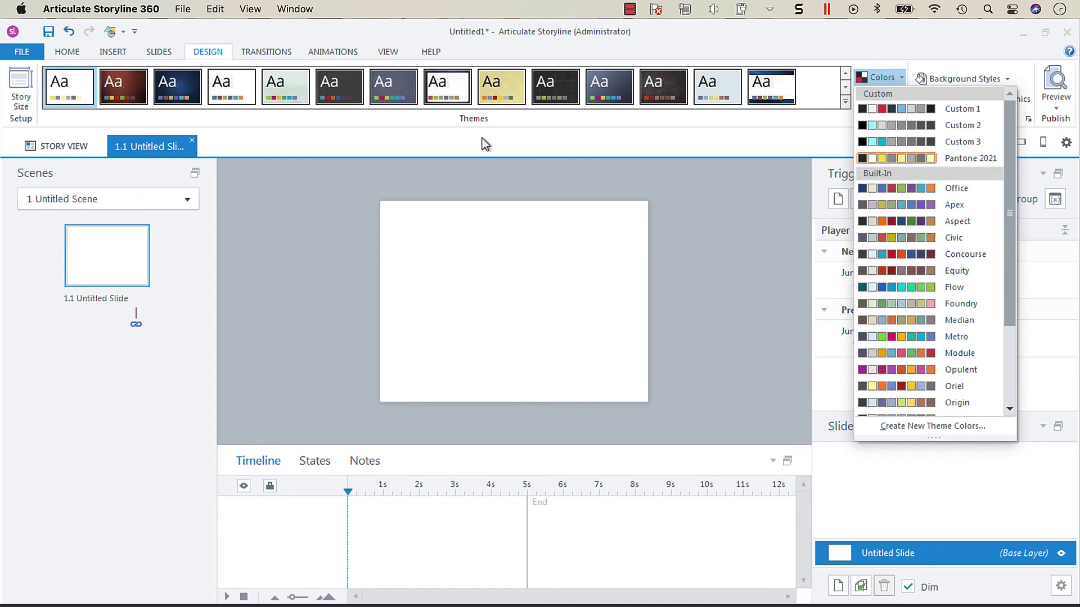
{"action": "left_click", "coordinate": [59, 52]}
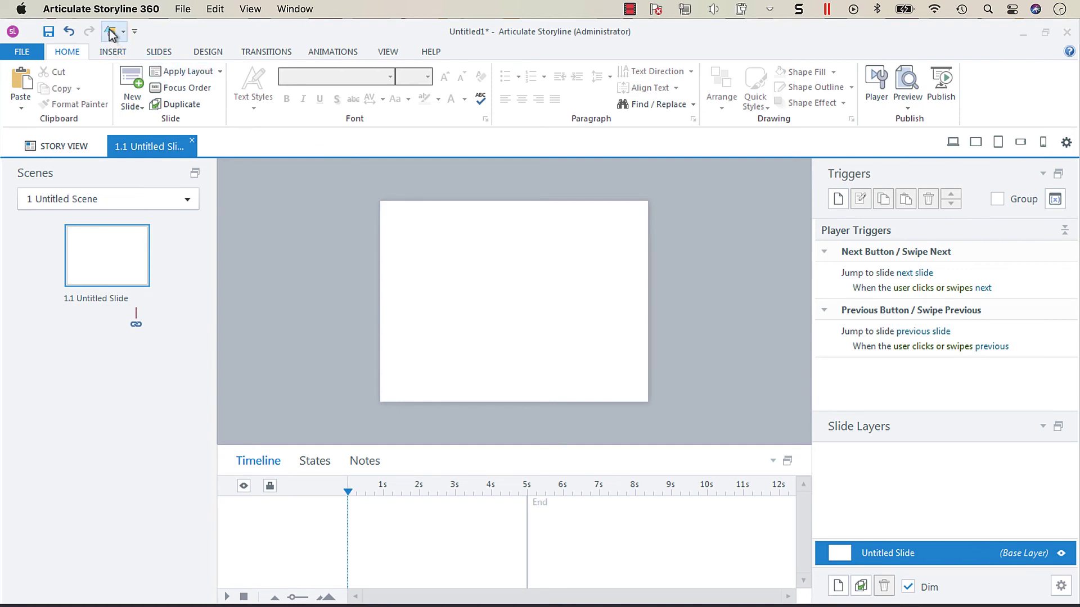
{"action": "left_click", "coordinate": [111, 33]}
{"action": "left_click", "coordinate": [111, 90]}
{"action": "left_click_drag", "start_coordinate": [405, 226], "coordinate": [509, 309]}
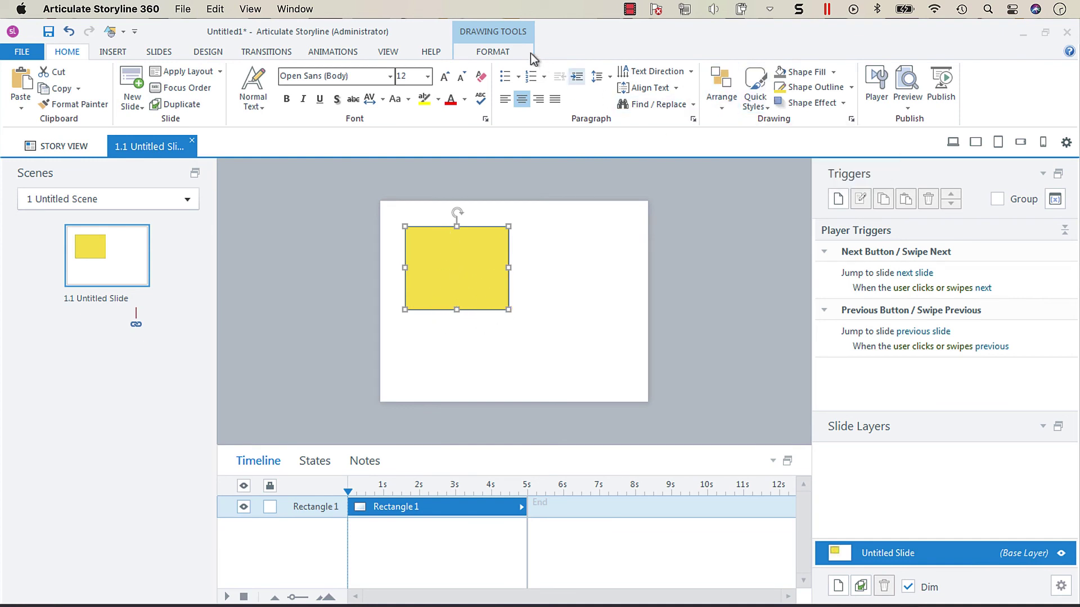
{"action": "left_click", "coordinate": [218, 52]}
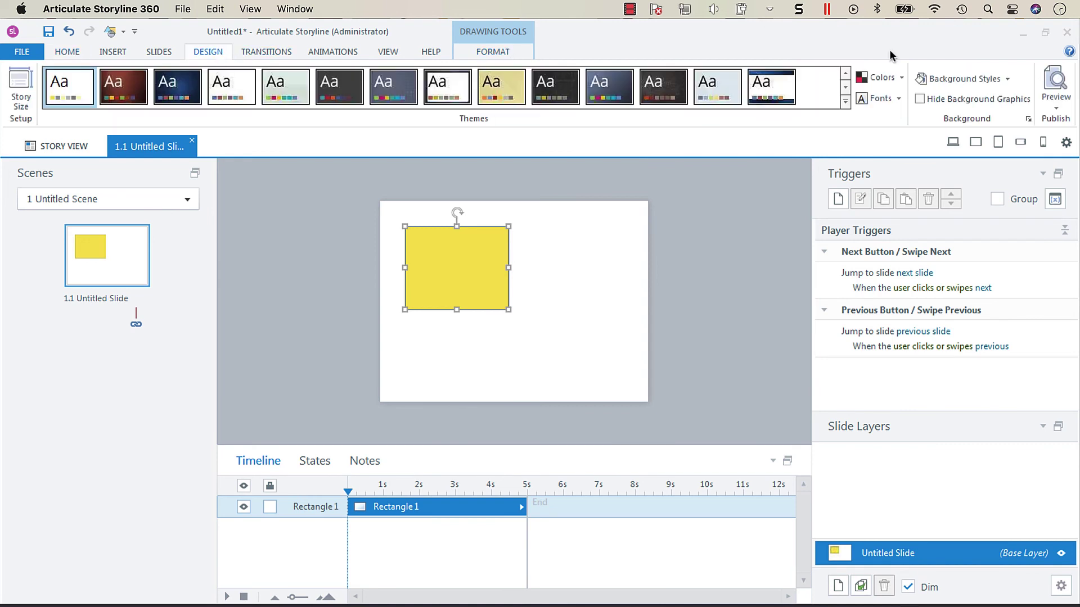
{"action": "left_click", "coordinate": [880, 78]}
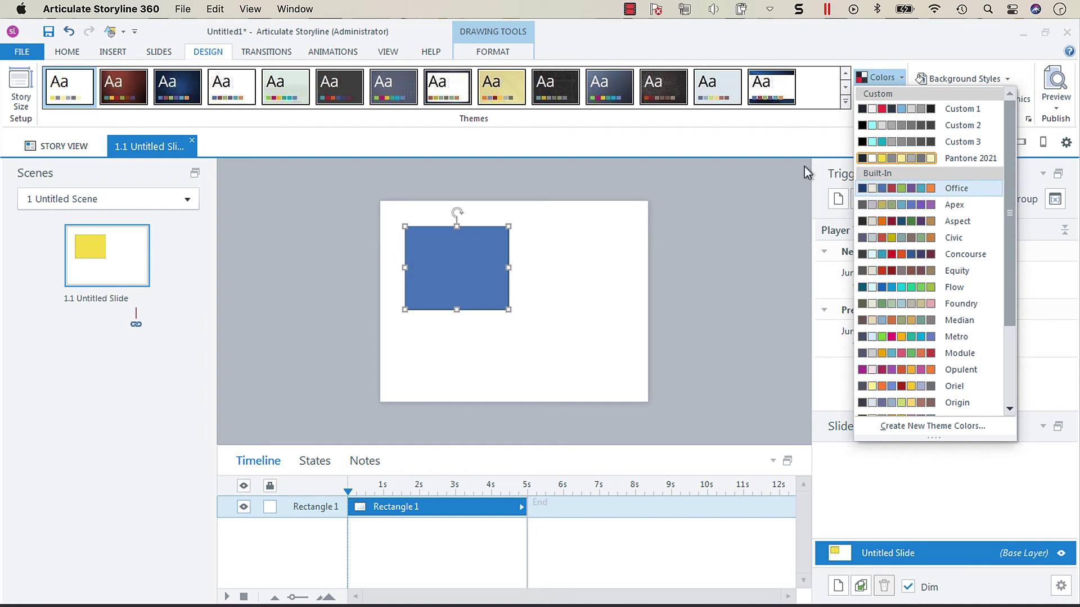
{"action": "left_click", "coordinate": [788, 207]}
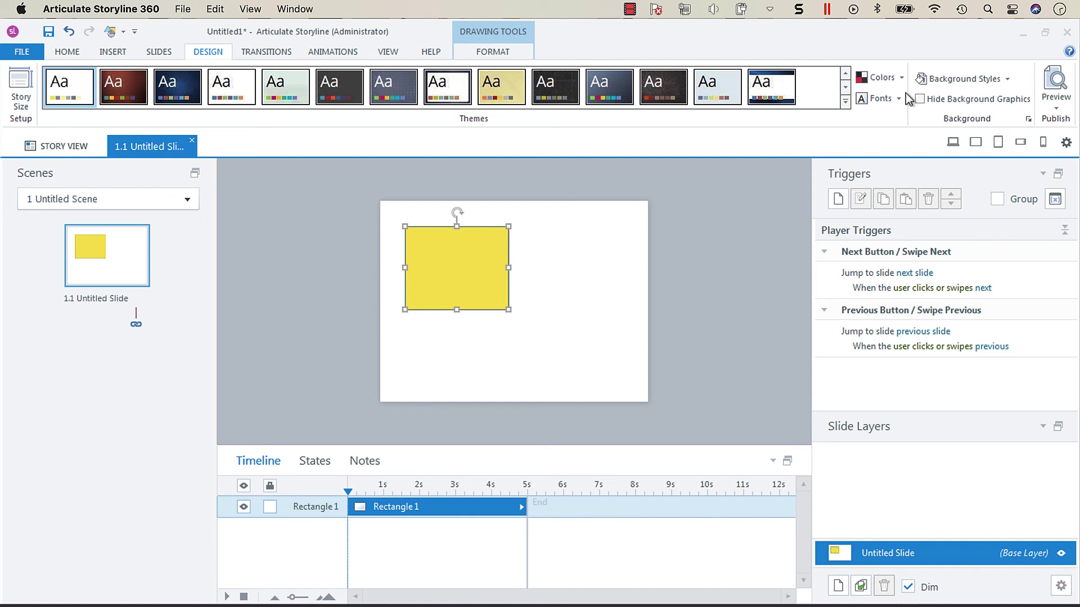
{"action": "left_click", "coordinate": [904, 79]}
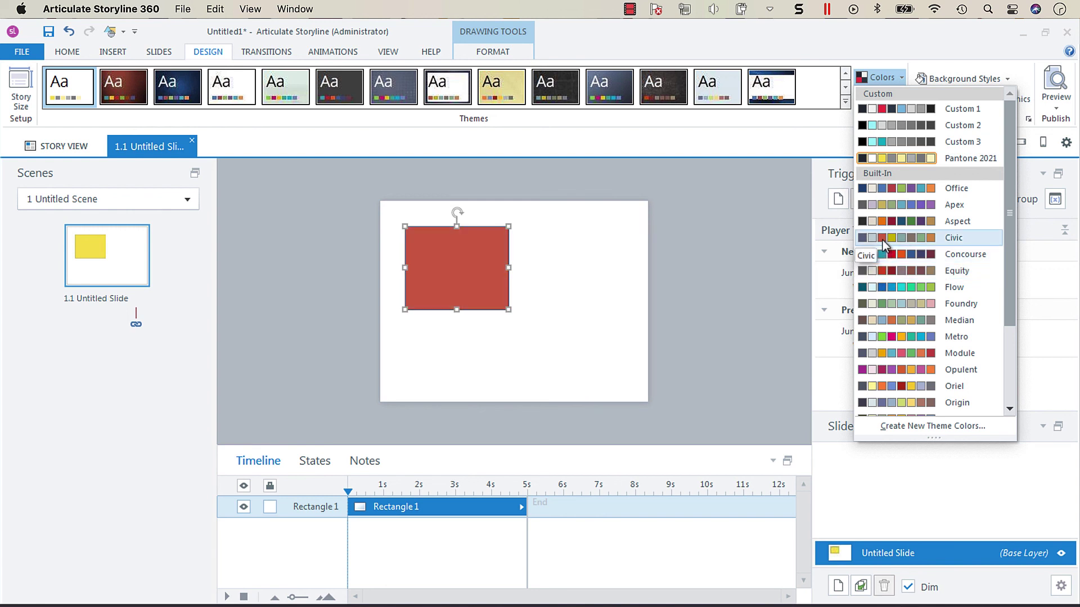
{"action": "left_click", "coordinate": [890, 160]}
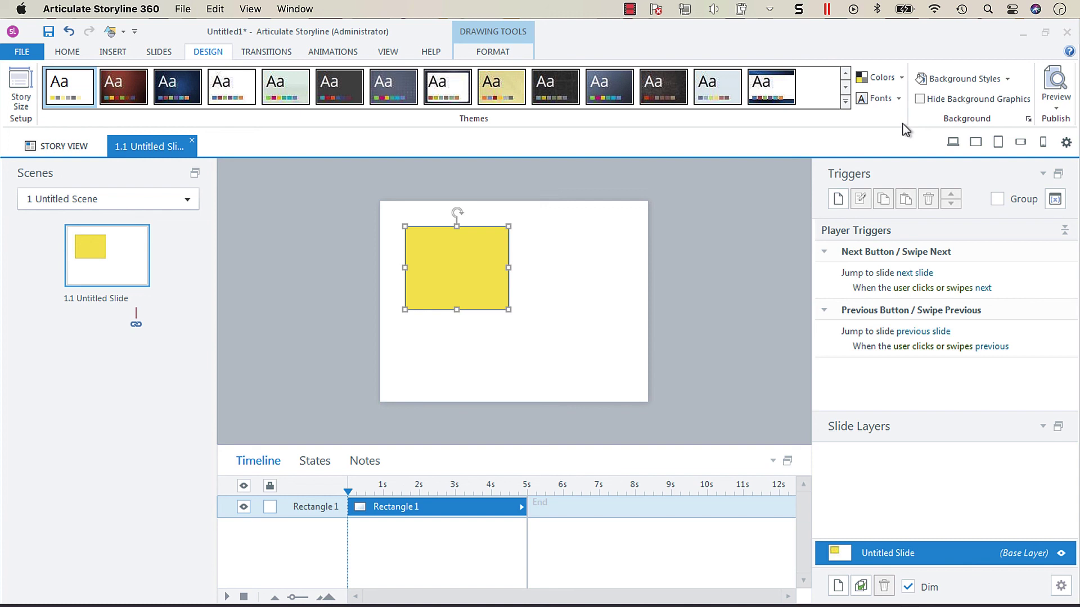
{"action": "left_click", "coordinate": [899, 105]}
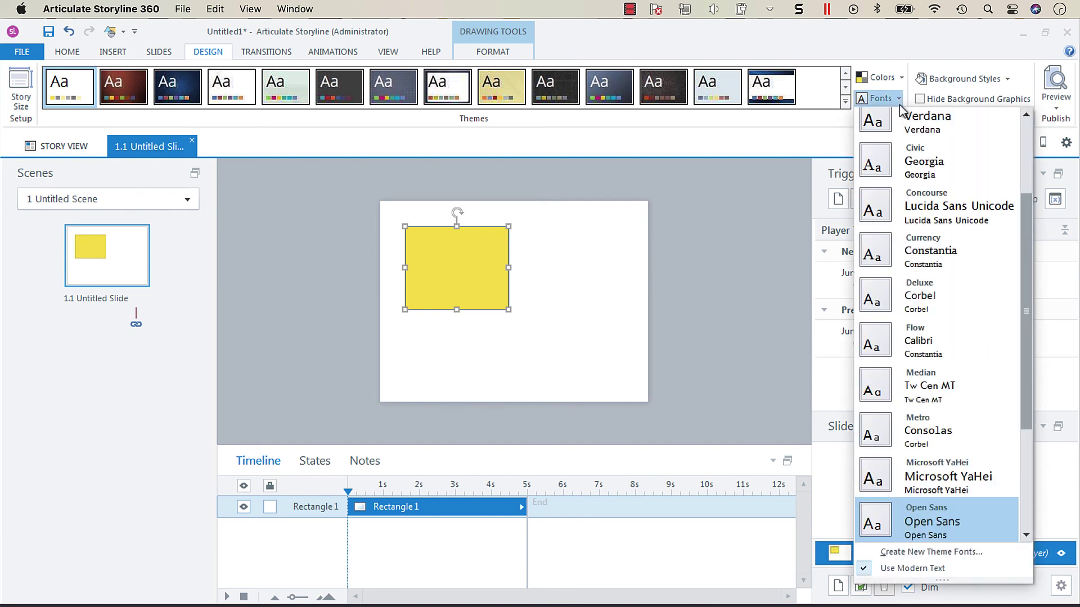
{"action": "left_click_drag", "start_coordinate": [1028, 235], "coordinate": [1028, 162]}
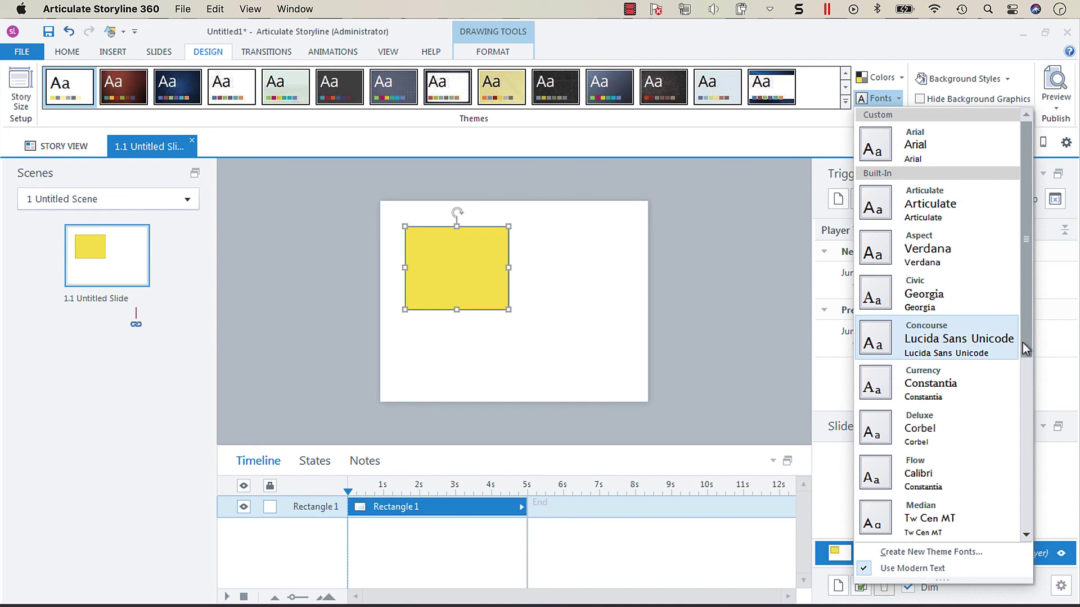
{"action": "left_click", "coordinate": [967, 52]}
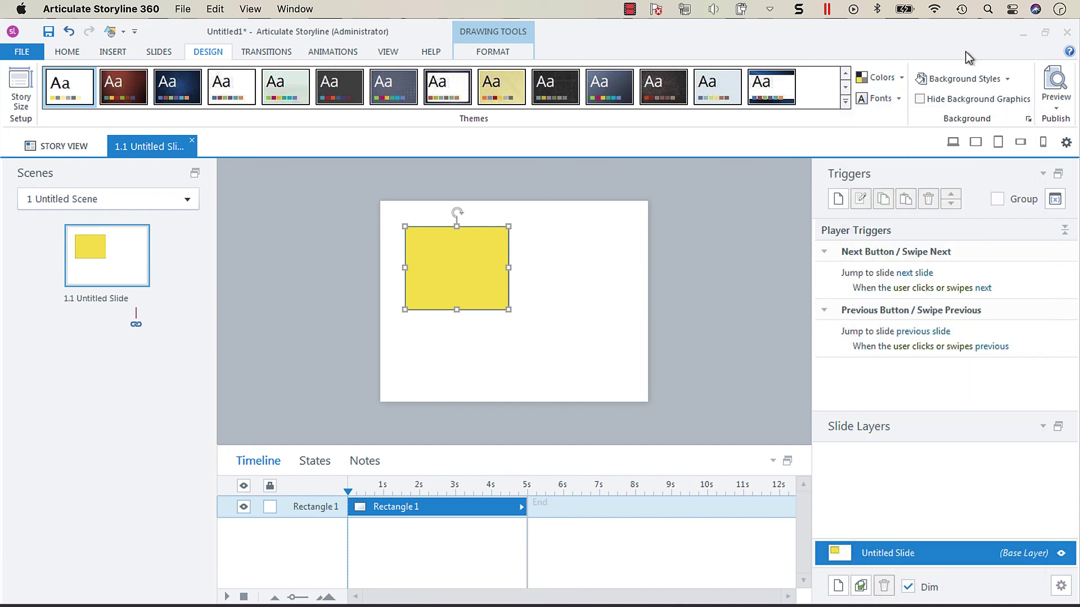